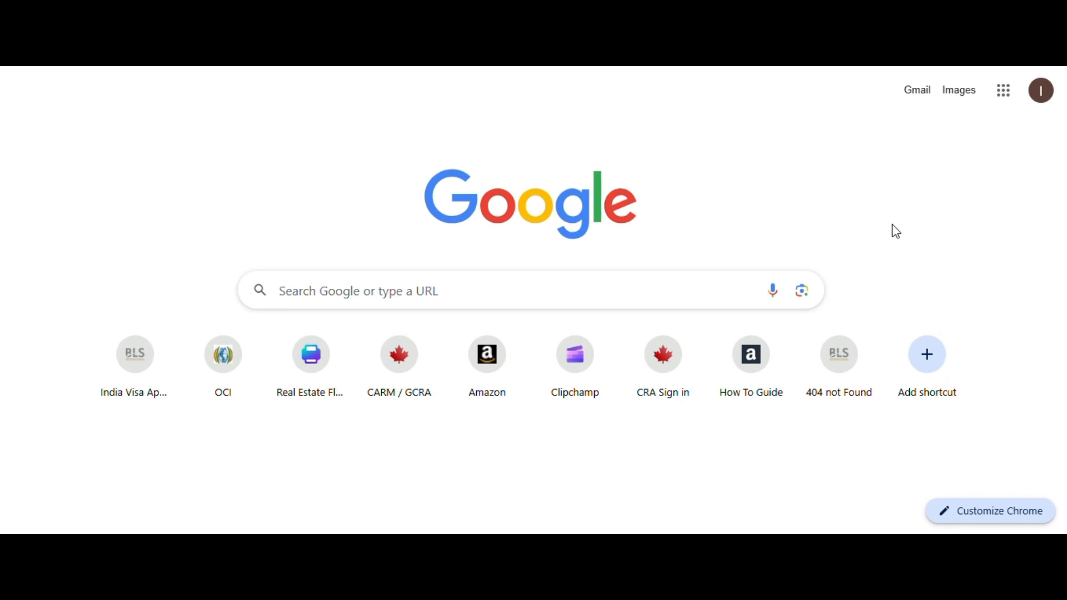
Step: Google 'oci online application' and open the OCI-Application result on ociservices.gov.in
left_click(511, 289)
type("oci")
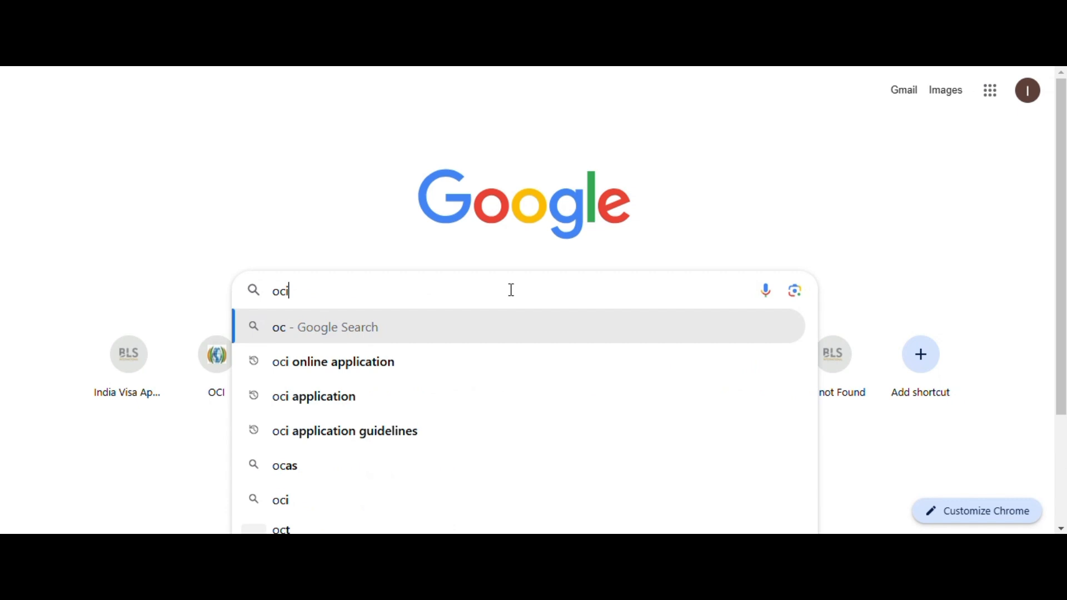
key("Down")
key("Return")
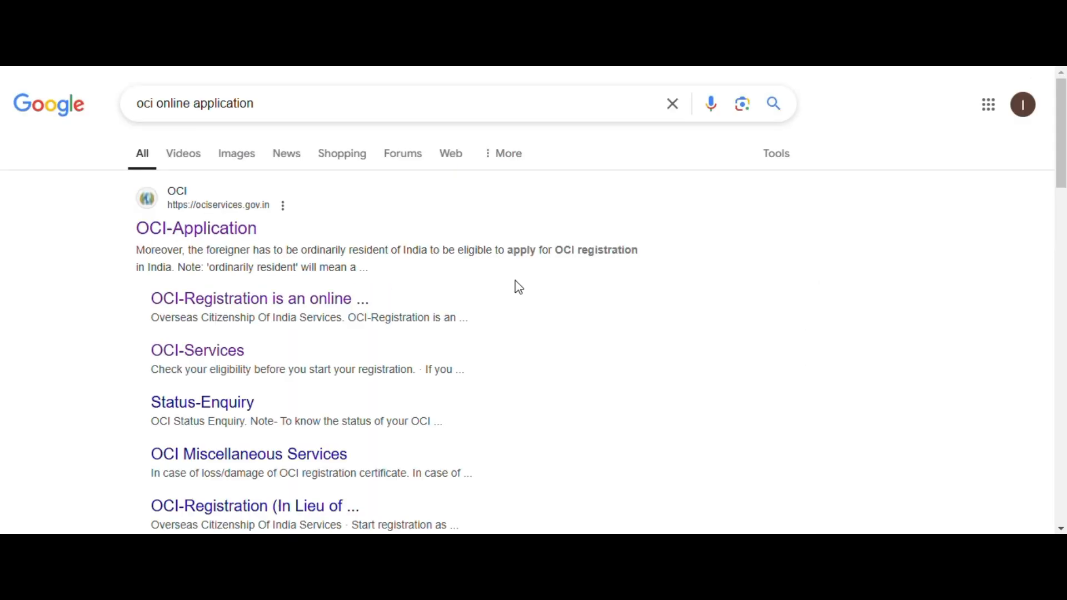
left_click(217, 238)
scroll(872, 267, "down", 2)
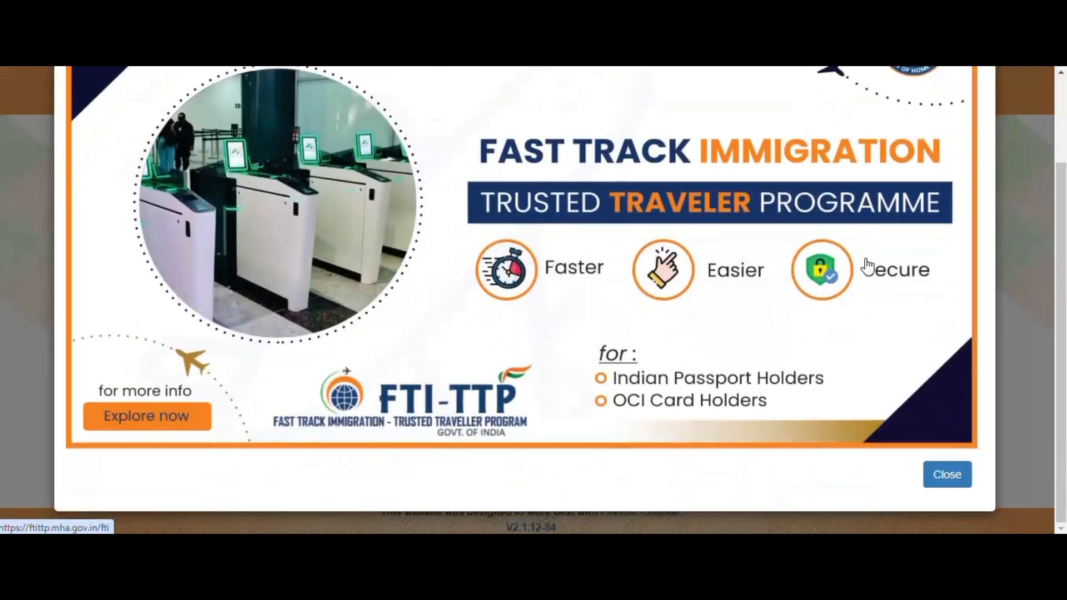
Step: Dismiss the Fast Track Immigration and advisory notices and proceed to a new OCI registration
left_click(963, 479)
left_click(960, 410)
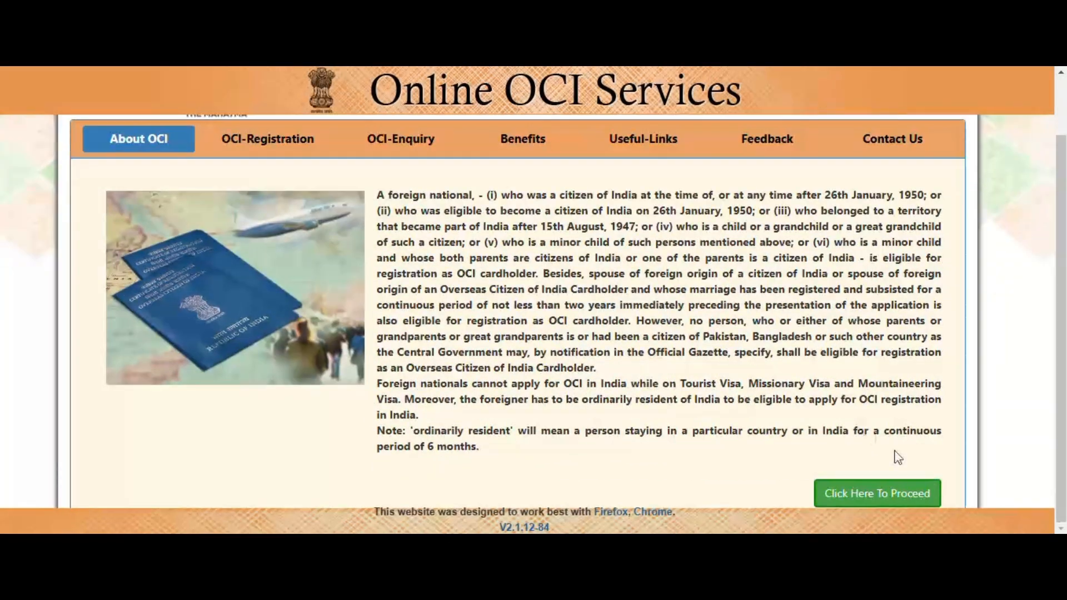
left_click(864, 499)
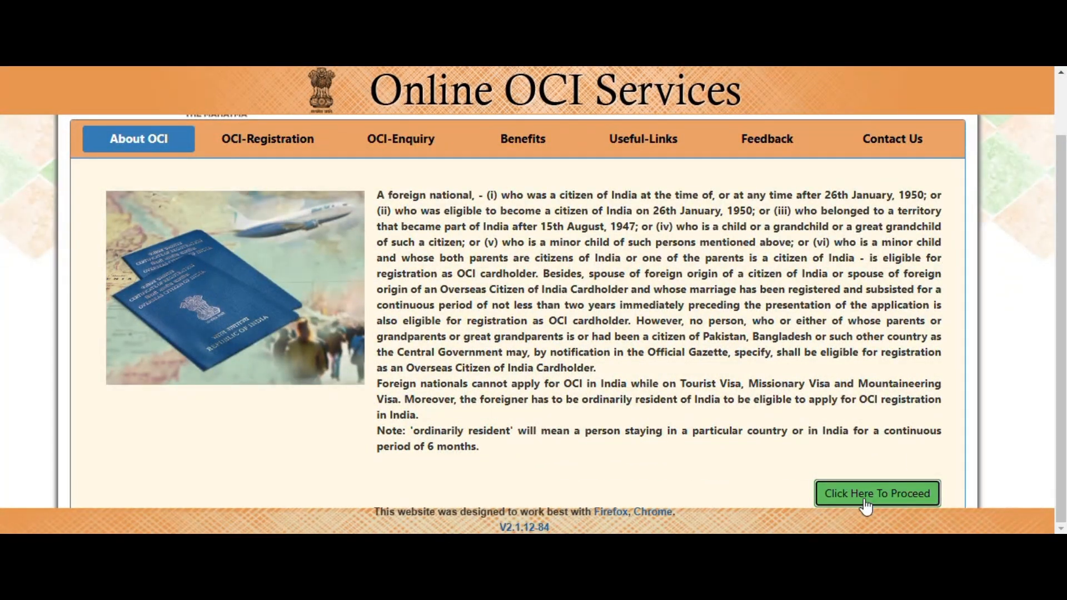
scroll(800, 428, "down", 1)
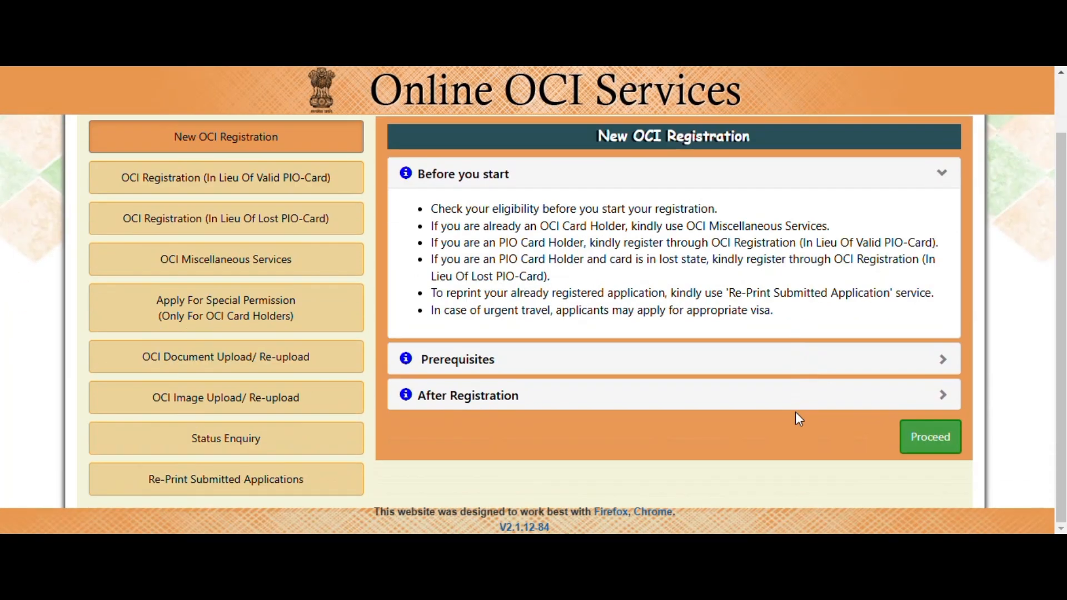
left_click(925, 439)
Step: Accept the read instructions and submit the captcha code
scroll(929, 391, "down", 10)
scroll(929, 391, "down", 5)
scroll(231, 445, "down", 3)
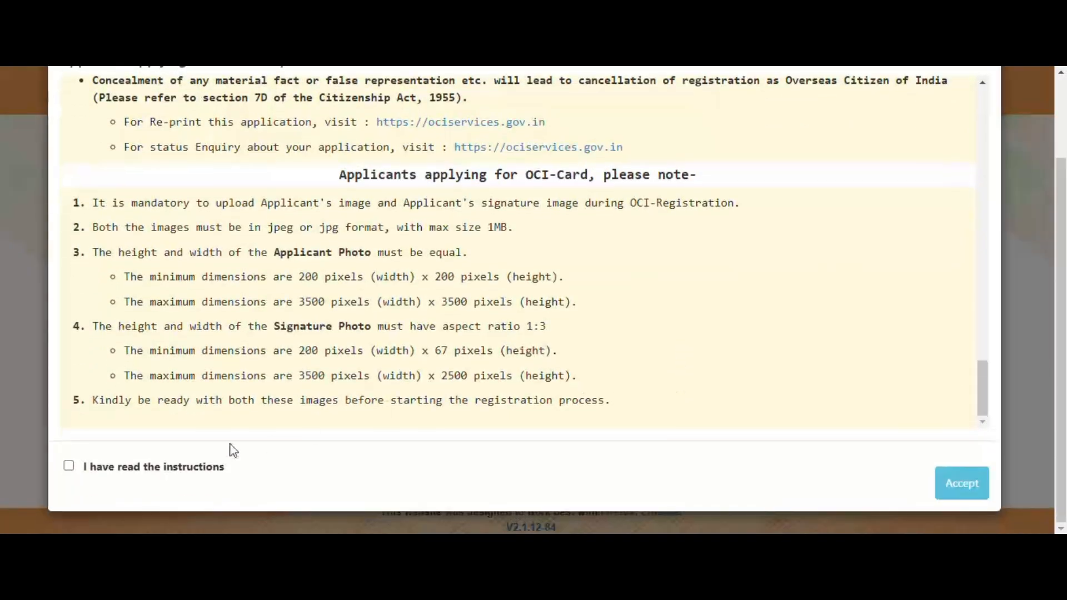
left_click(69, 466)
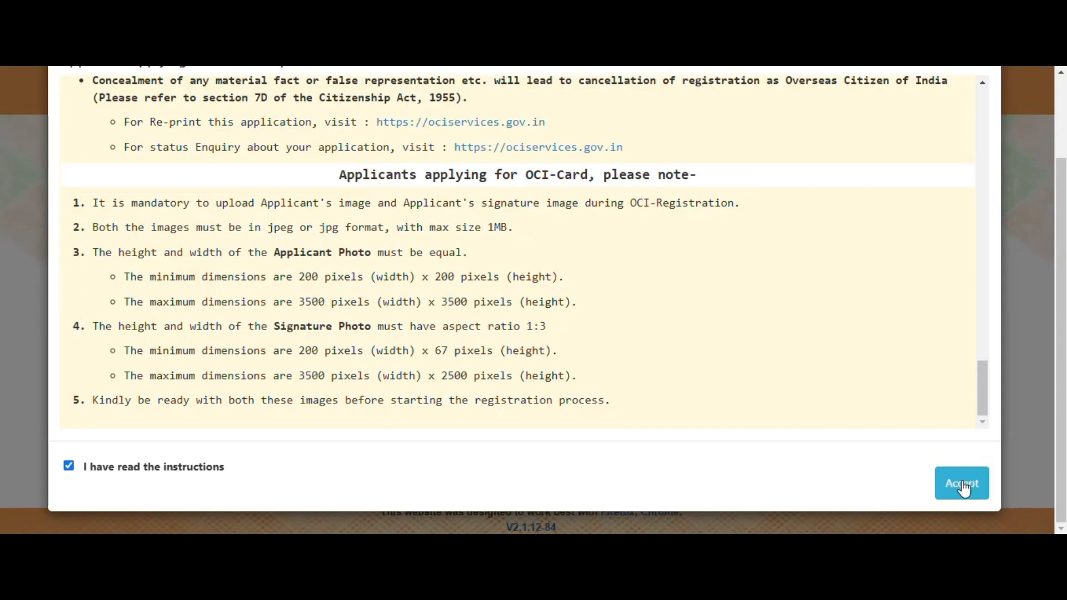
left_click(964, 488)
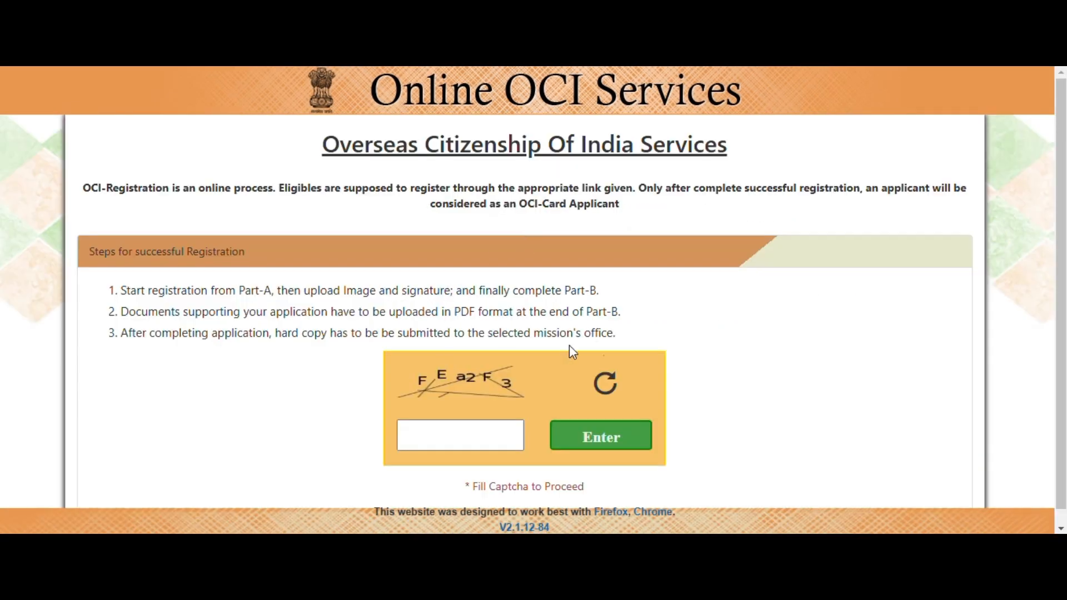
left_click(471, 436)
type("FEa2")
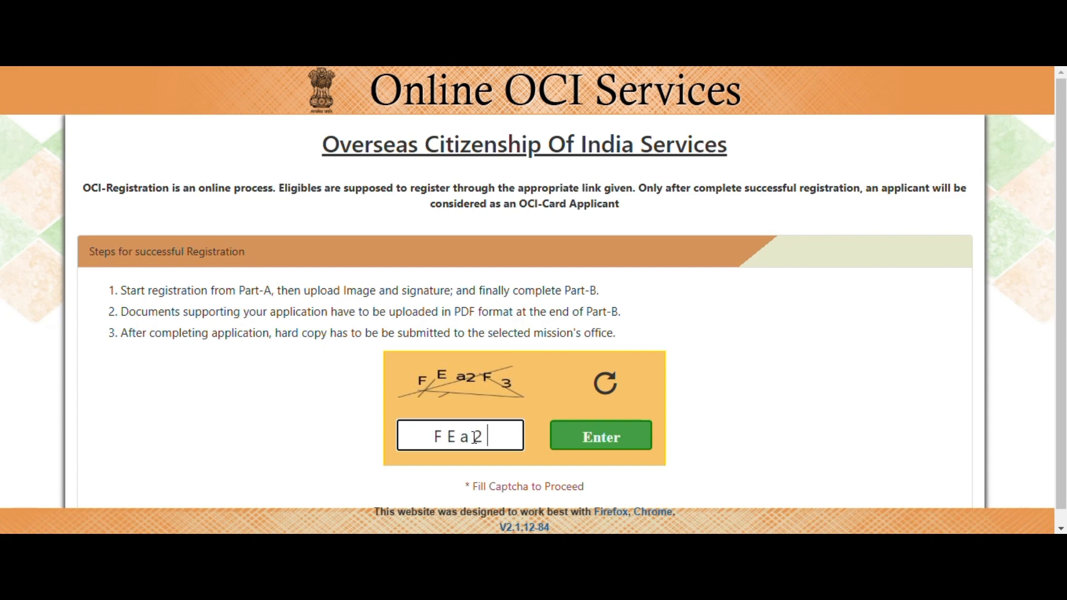
type("F3")
left_click(601, 438)
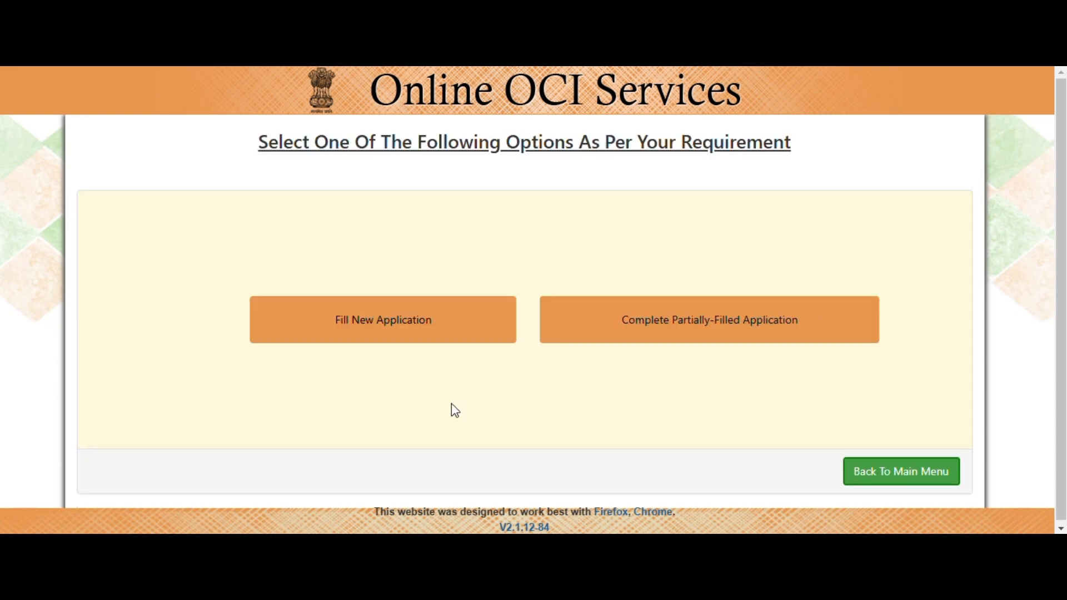
Step: Fill a new application with place of submission CANADA and mission TORONTO
left_click(400, 324)
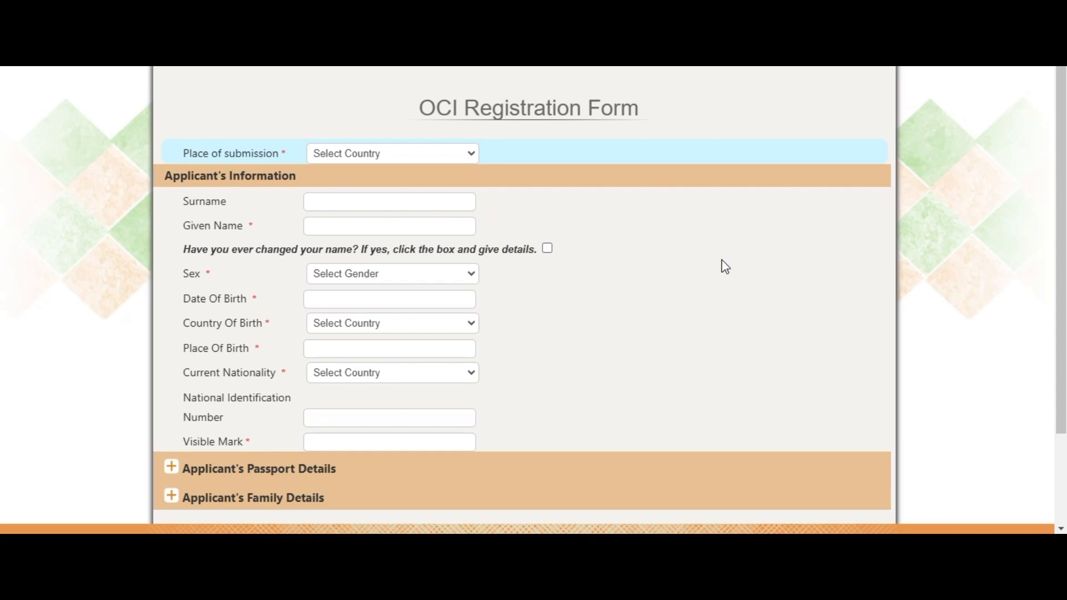
left_click(399, 156)
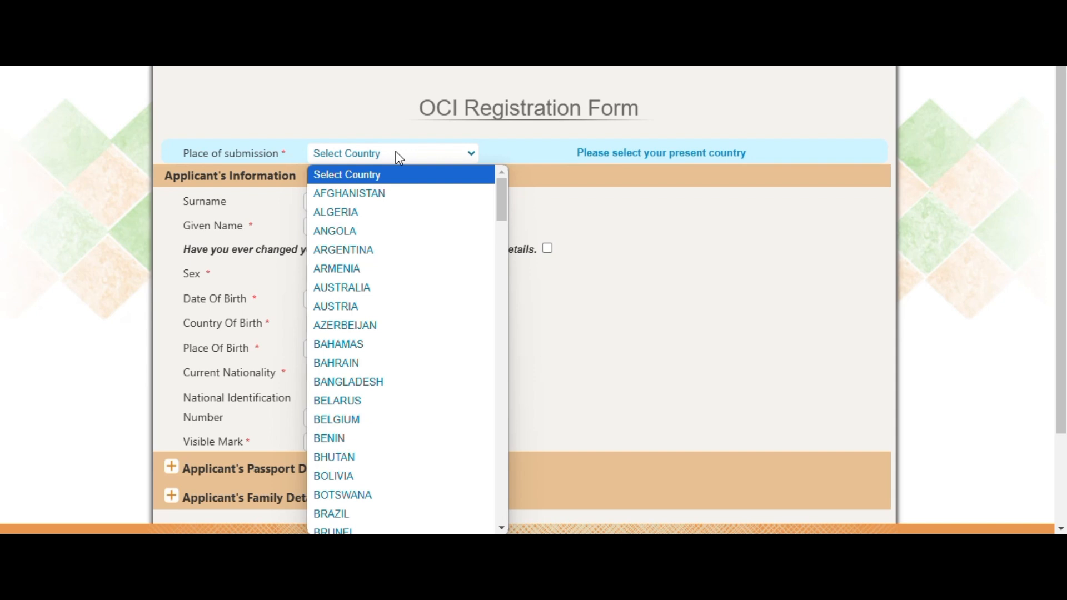
type("canada")
key("Return")
left_click(398, 178)
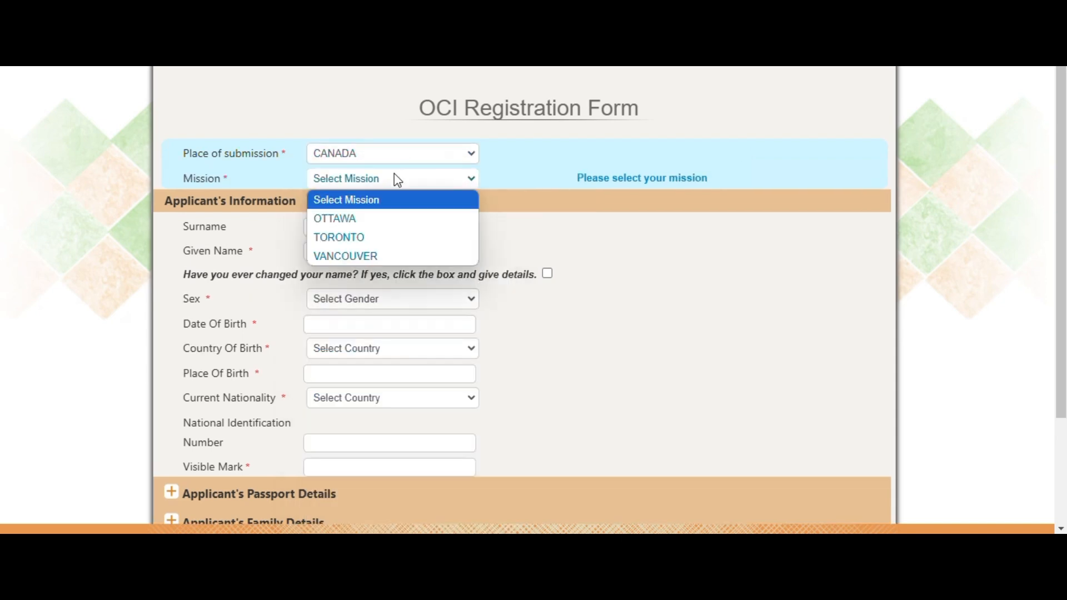
left_click(394, 239)
left_click(405, 229)
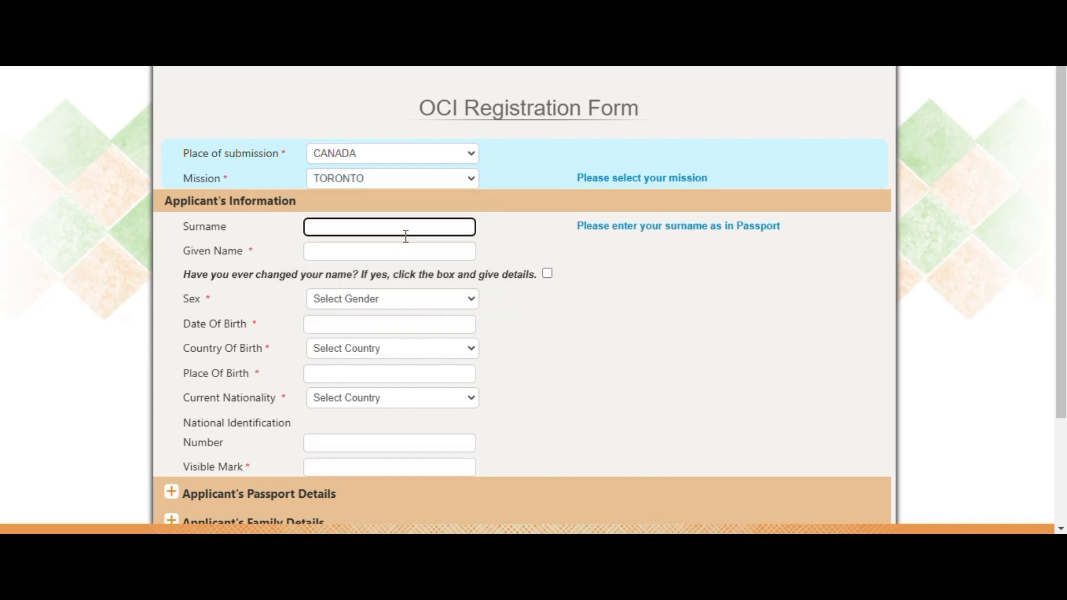
Step: Enter the applicant's surname and given name, fixing a typo in the given name
type("MOUSE")
key("Tab")
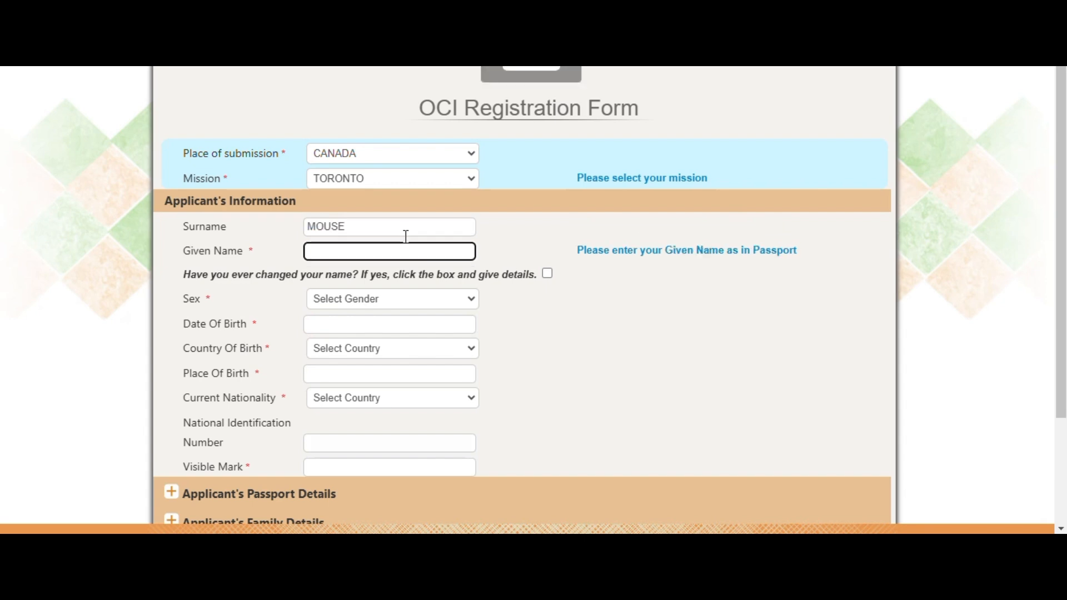
type("SCCOBY")
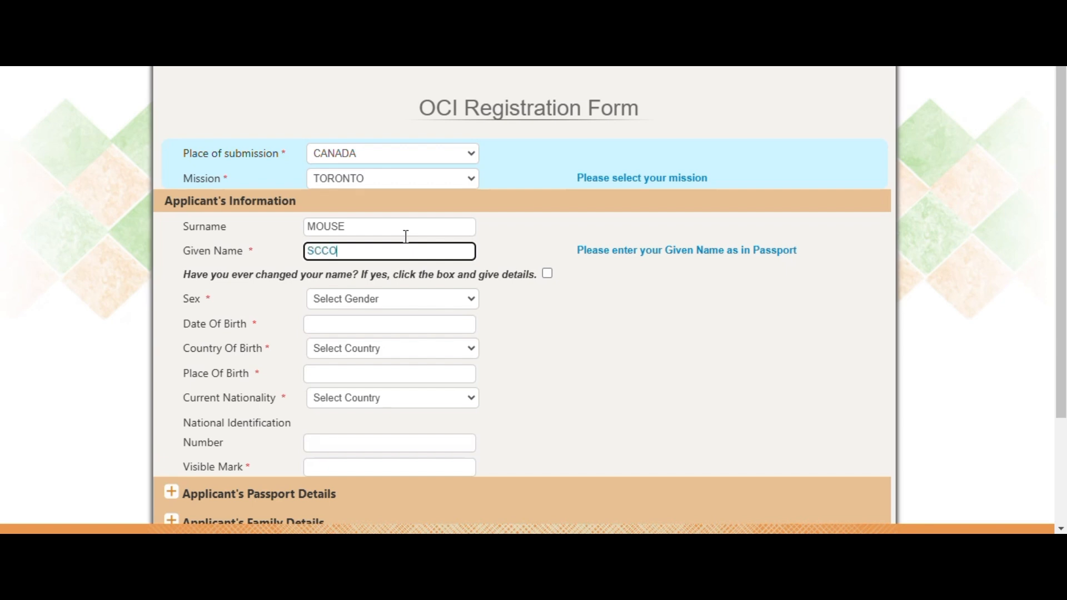
key("Left")
key("Left")
key("Left")
key("BackSpace")
type("O")
Step: Set sex to MALE and date of birth to 01/FEB/2015
left_click(390, 304)
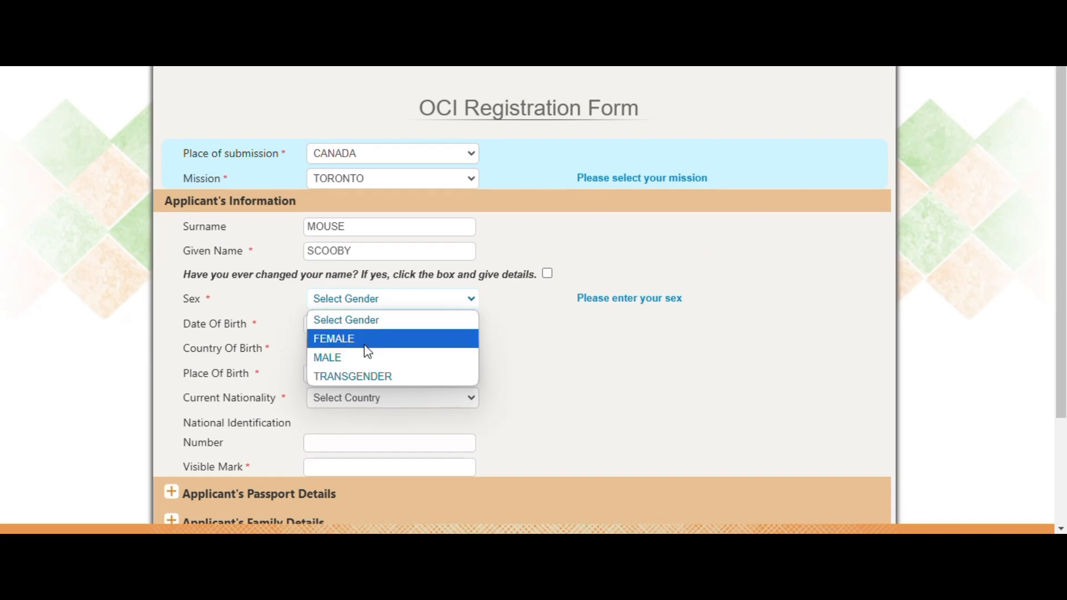
left_click(360, 358)
left_click(360, 323)
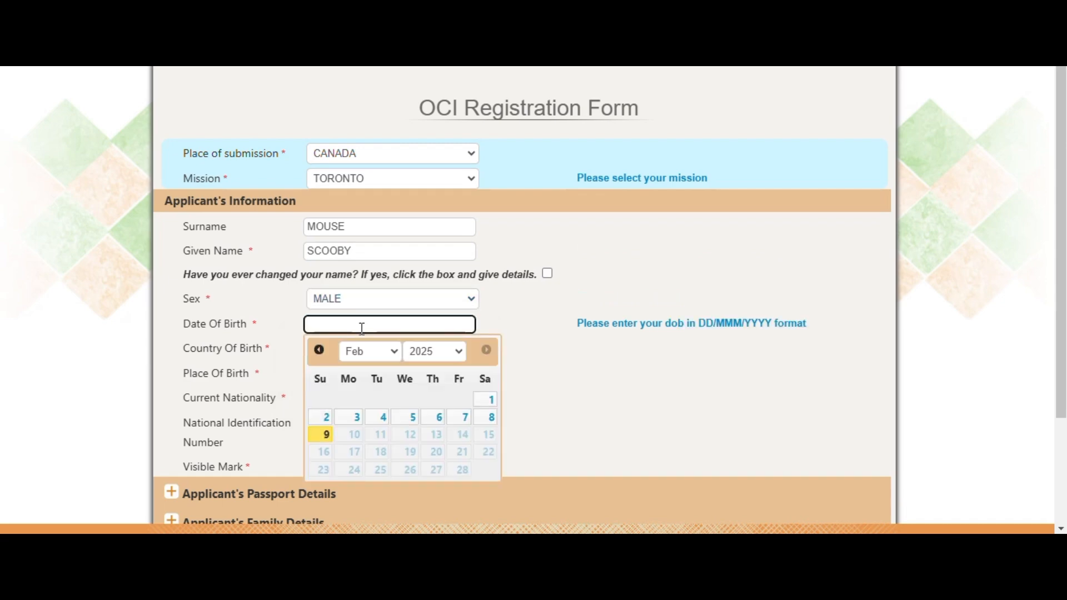
left_click(435, 355)
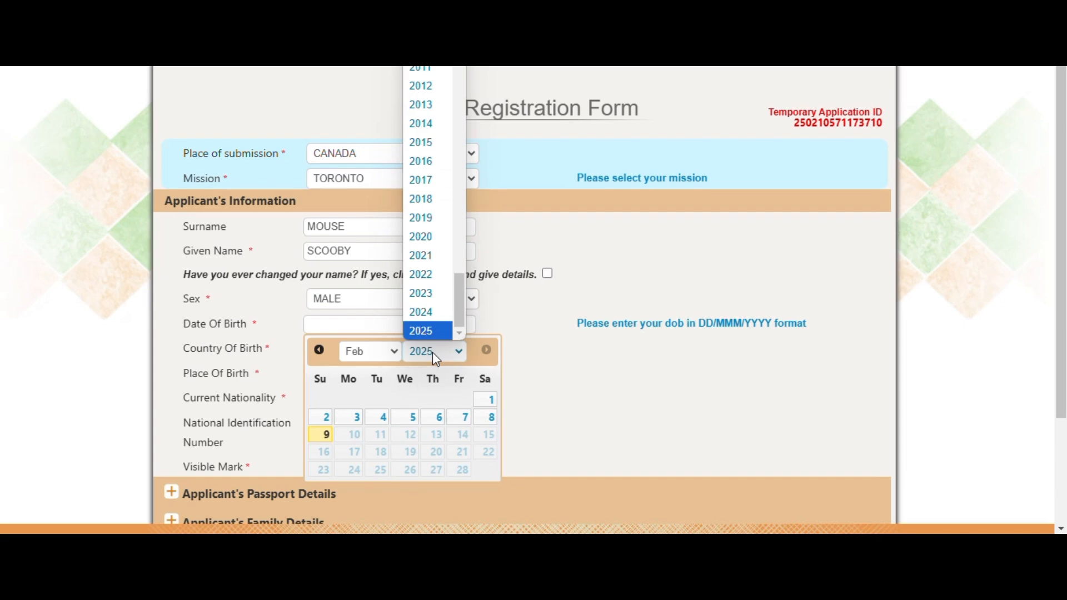
left_click(422, 143)
left_click(325, 405)
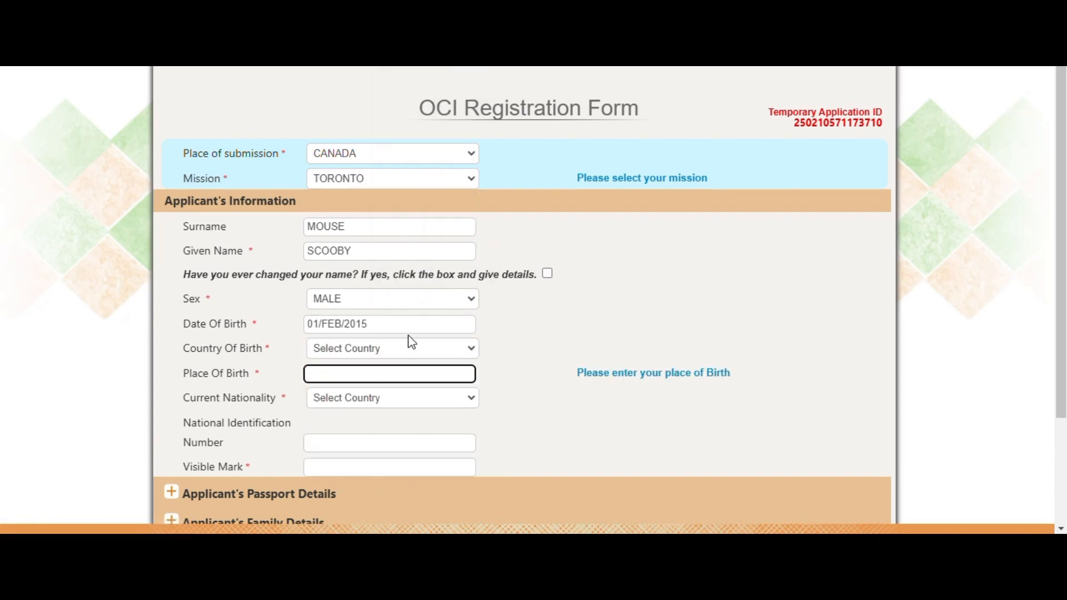
Step: Set birth country INDIA, state DELHI, place DELHI, and current nationality CANADA
left_click(406, 356)
type("india")
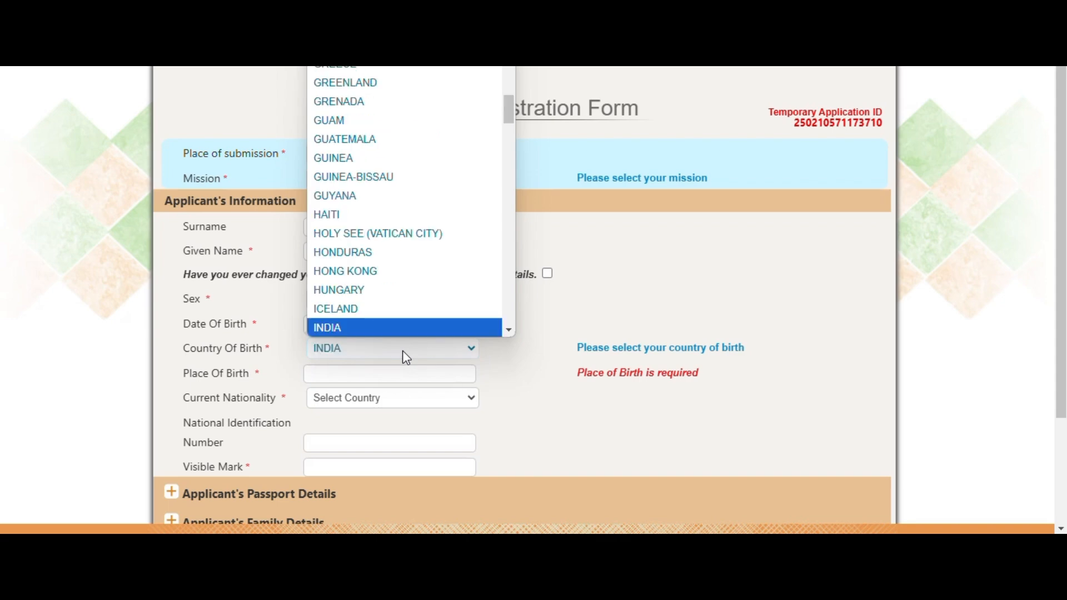
key("Return")
left_click(376, 381)
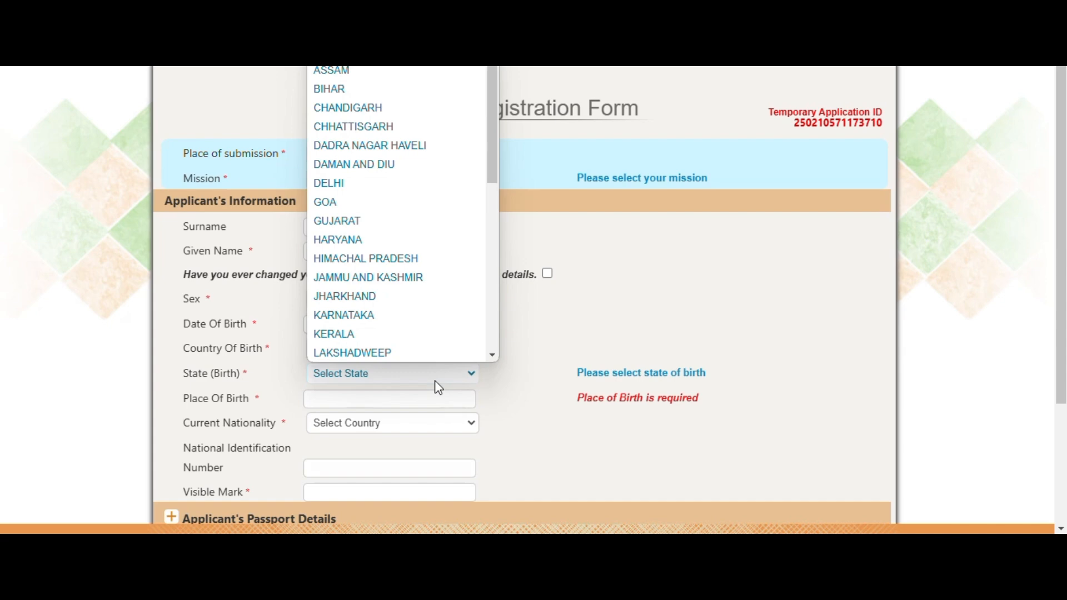
type("delhi")
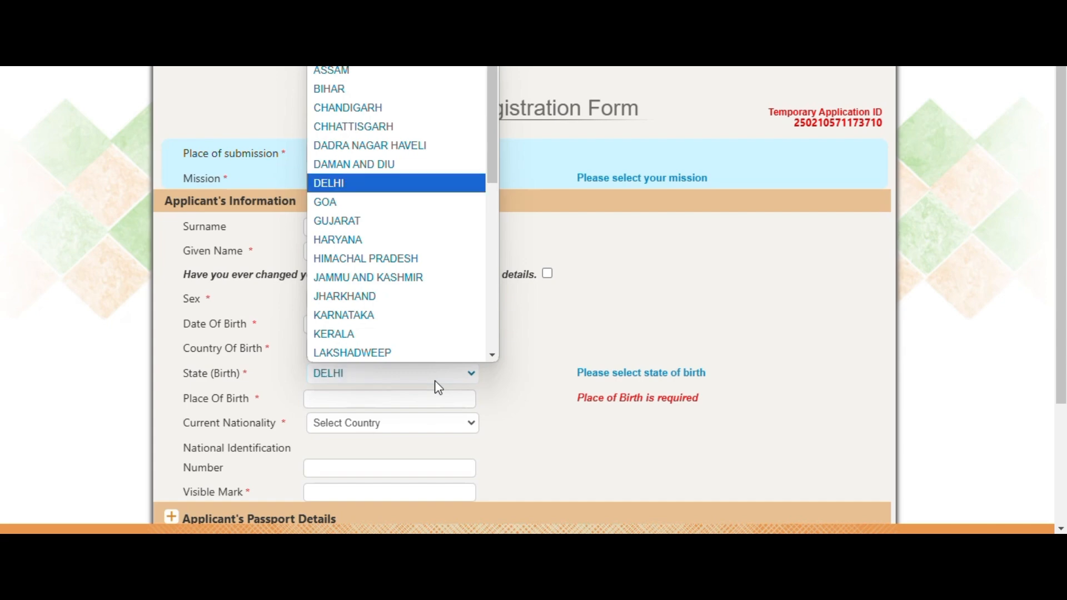
key("Return")
left_click(330, 399)
type("dELHI")
double_click(330, 400)
key("Tab")
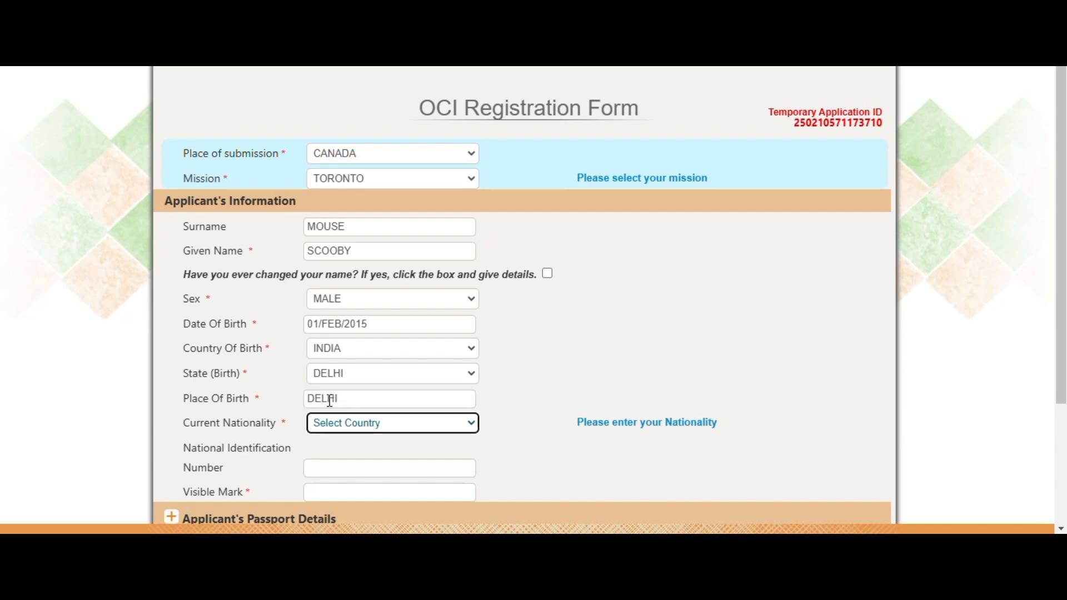
type("can")
left_click(608, 340)
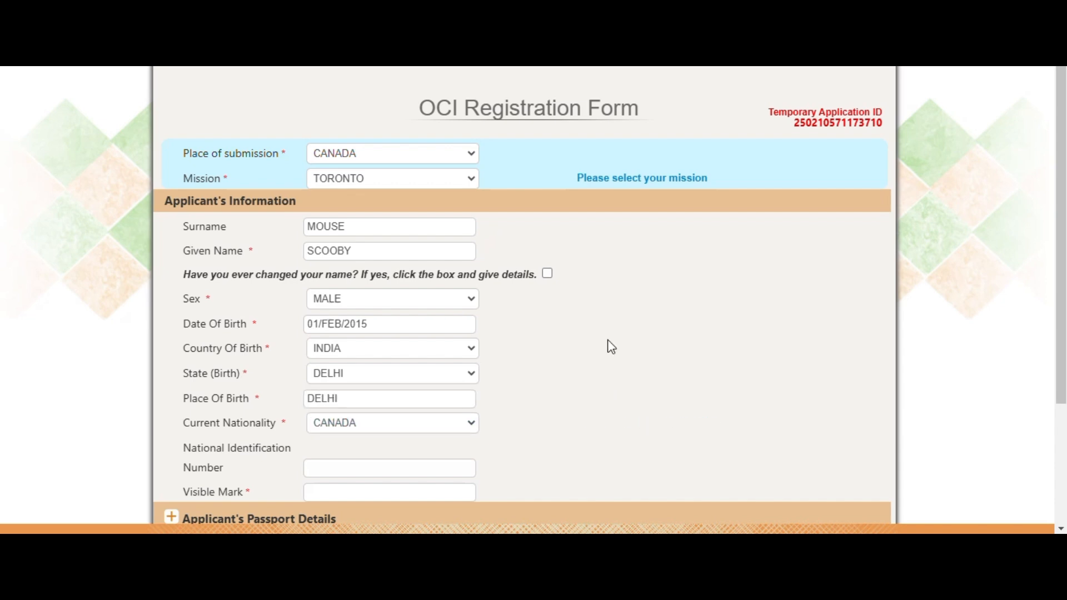
scroll(611, 347, "down", 3)
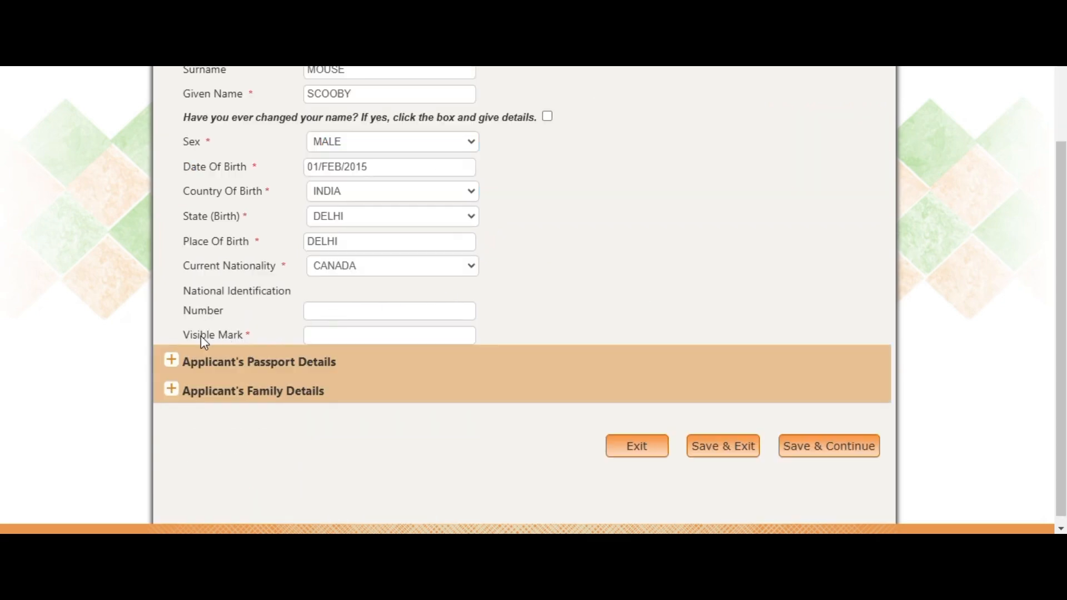
Step: Enter visible mark NOT APPLICABLE, then the applicant's passport number
left_click(353, 338)
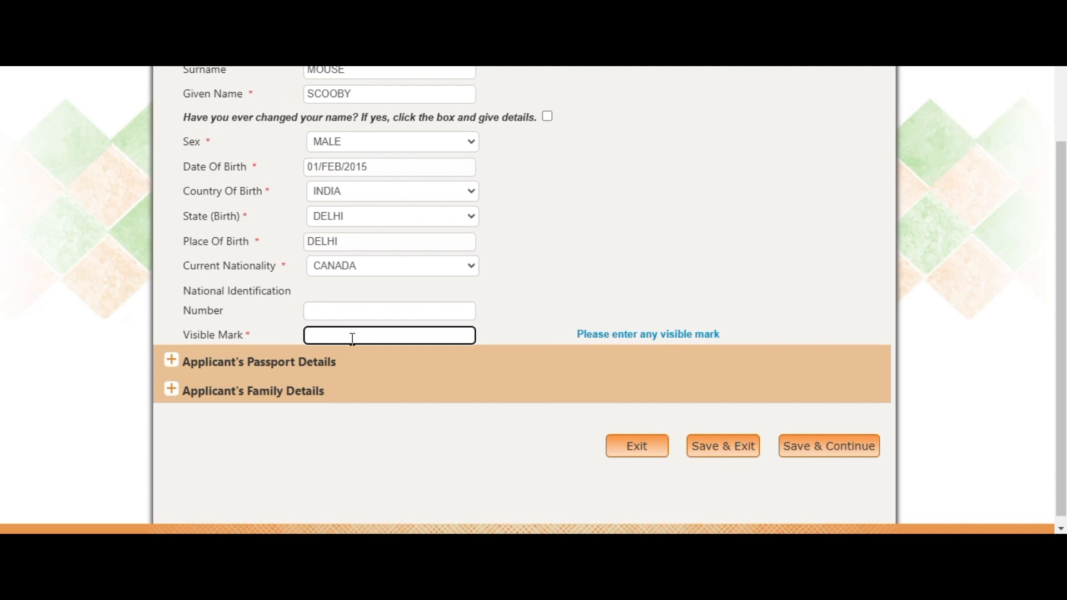
type("NOT APPLICABLE")
left_click(172, 362)
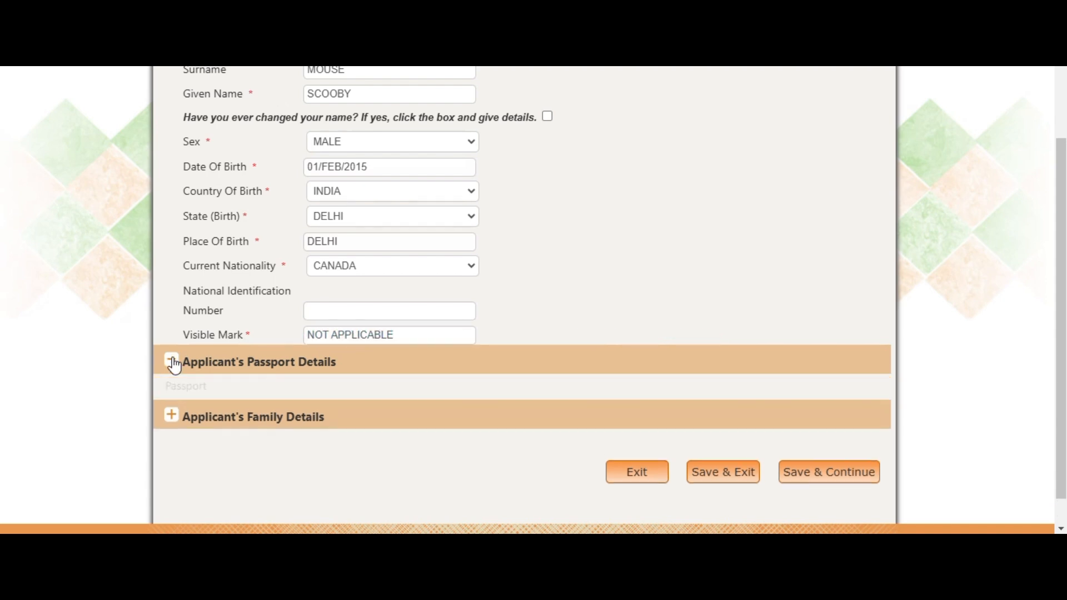
scroll(502, 265, "down", 2)
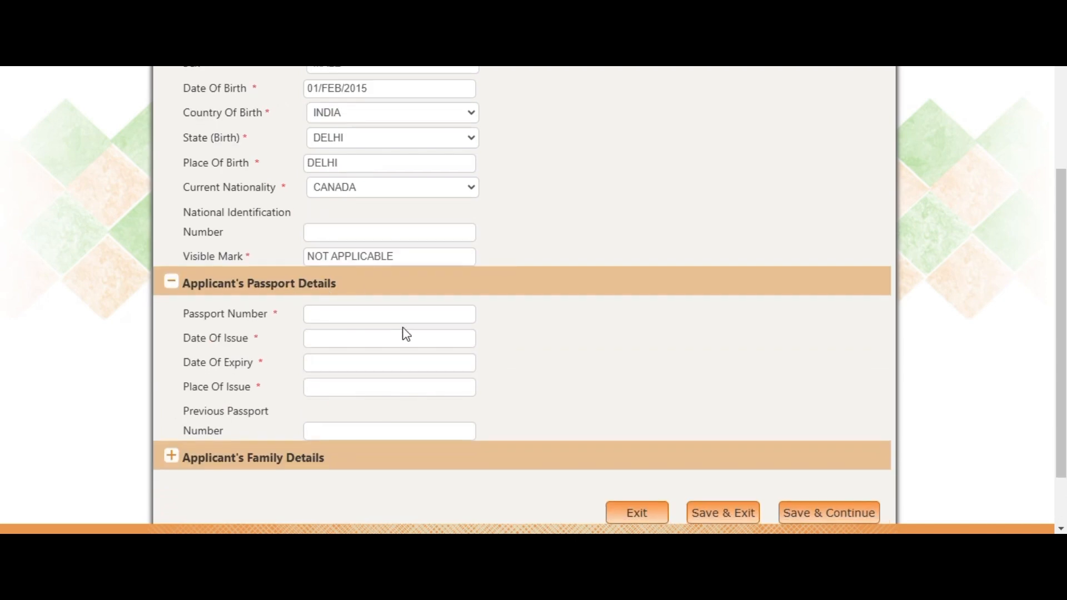
left_click(359, 319)
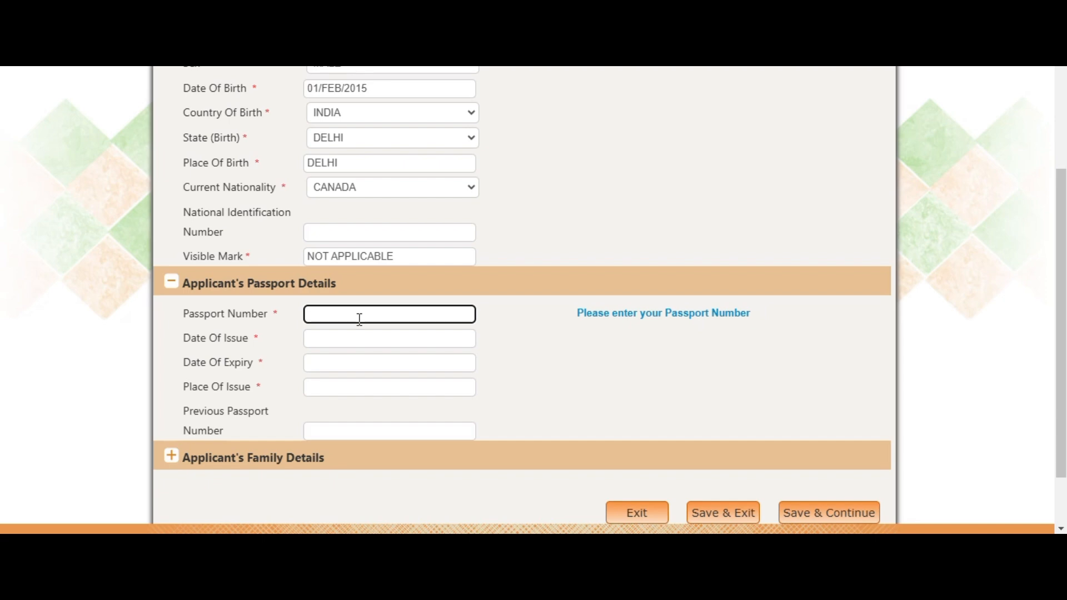
Step: Set the passport issue date to 15/DEC/2024 and expiry to 15/DEC/2029
scroll(493, 277, "down", 2)
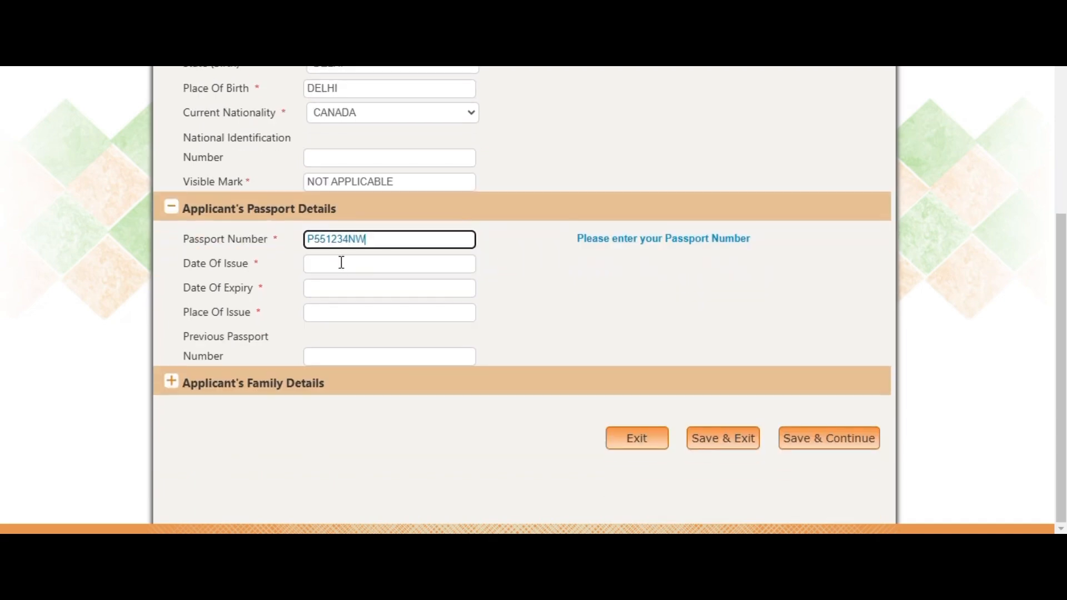
left_click(341, 263)
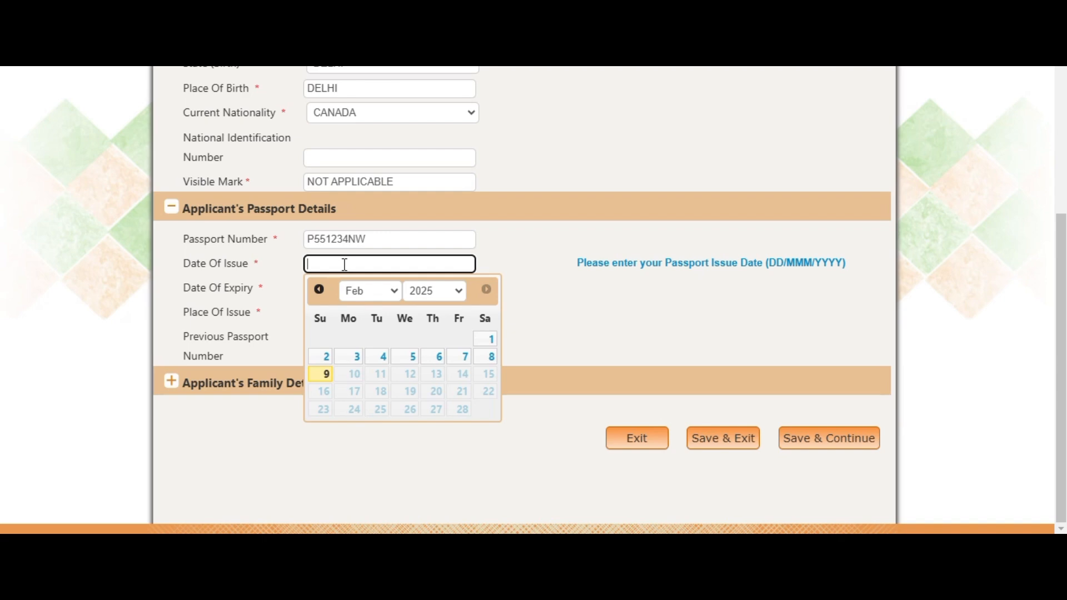
left_click(320, 289)
left_click(319, 289)
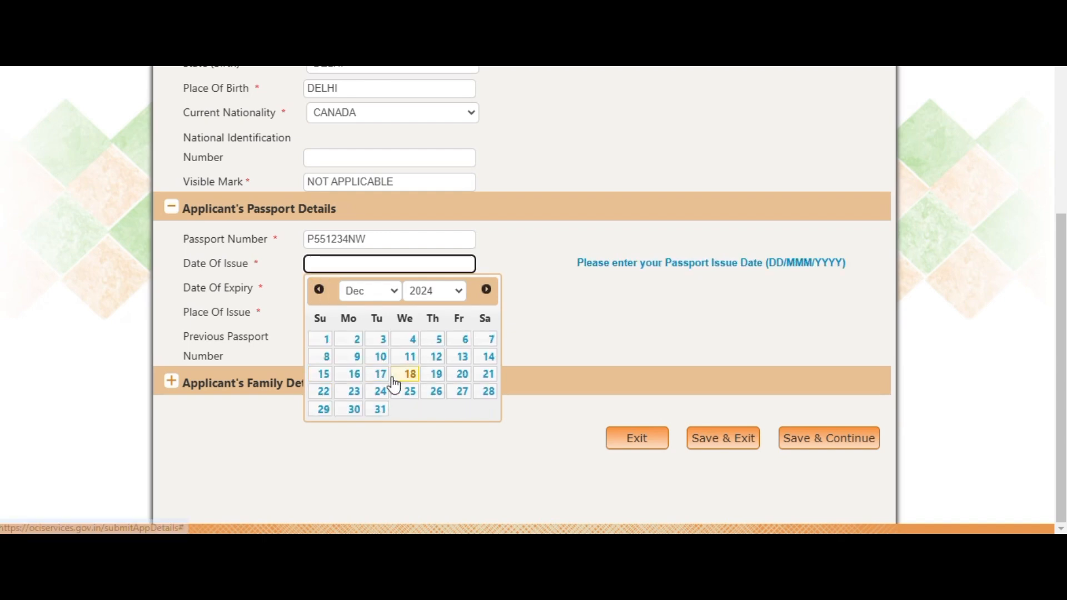
left_click(322, 374)
left_click(343, 291)
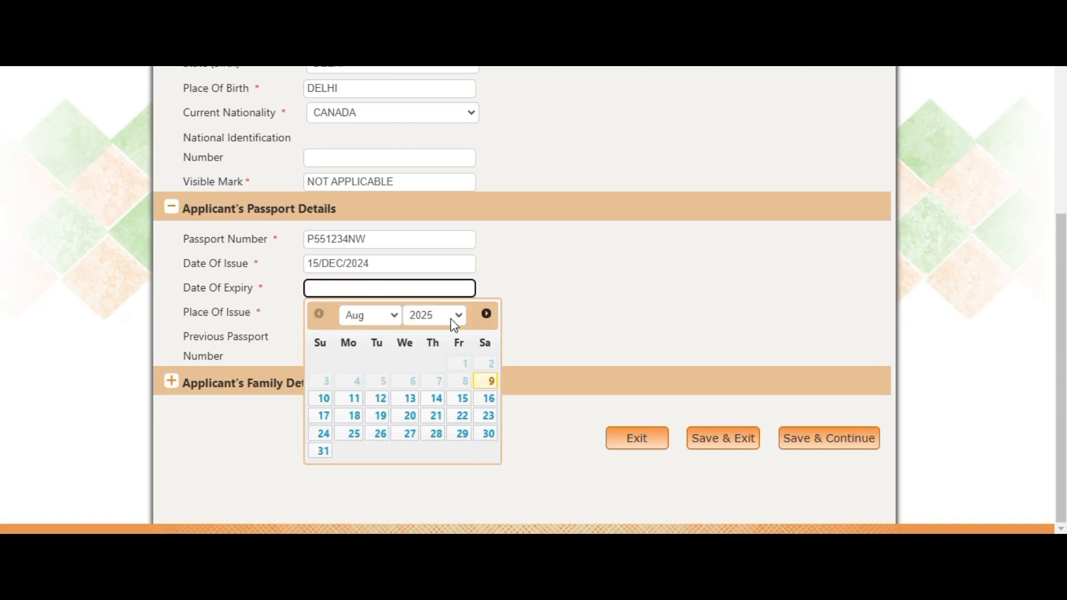
left_click(420, 321)
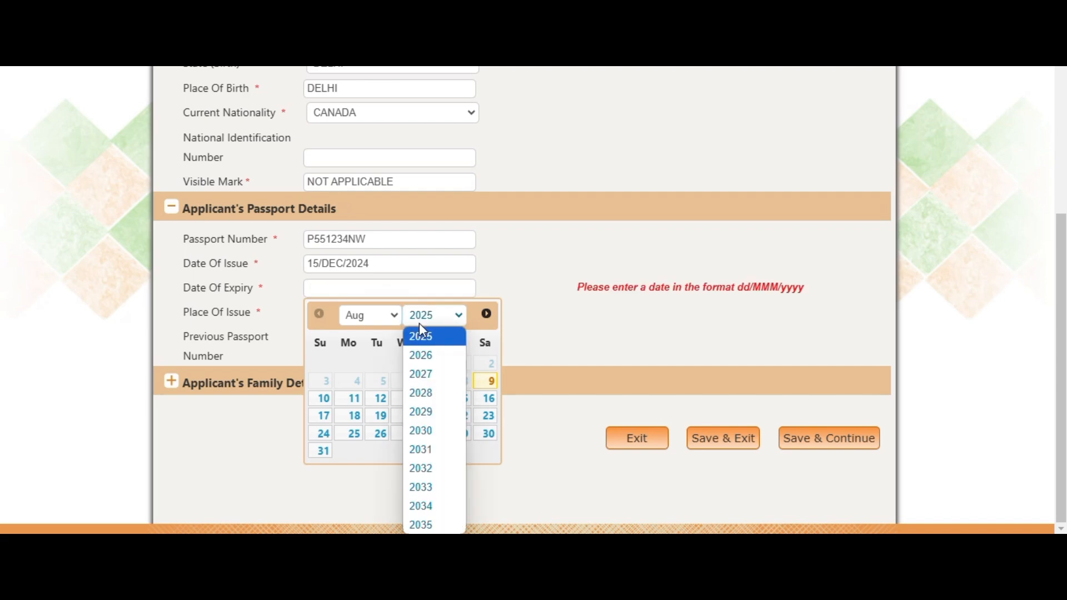
left_click(421, 412)
left_click(373, 317)
left_click(371, 295)
left_click(487, 399)
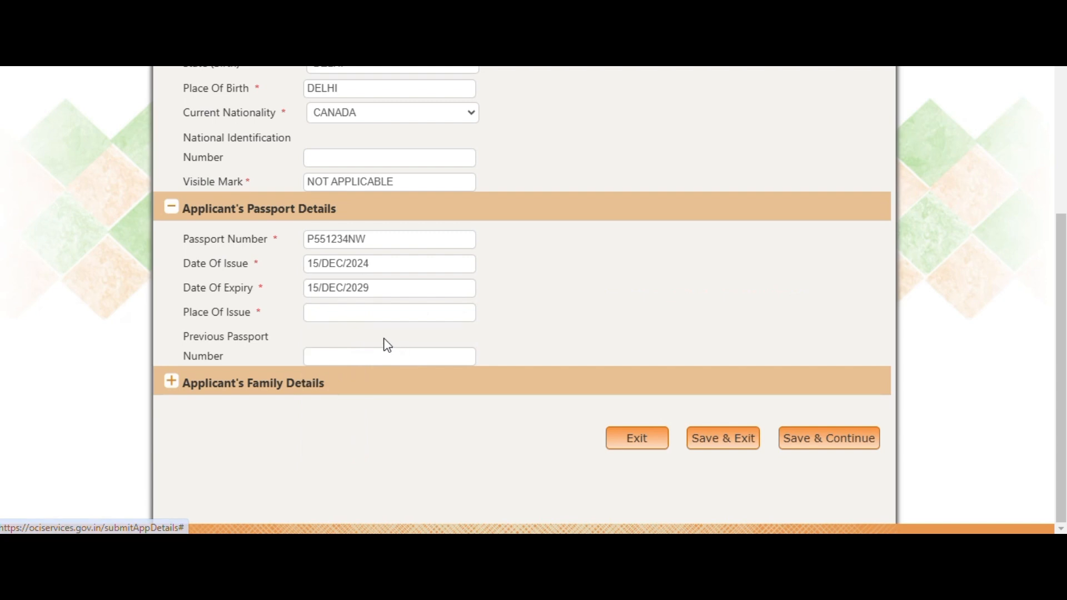
Step: Enter MISSISSAUGA as place of issue and expand the Family Details section
left_click(317, 310)
type("MISSI")
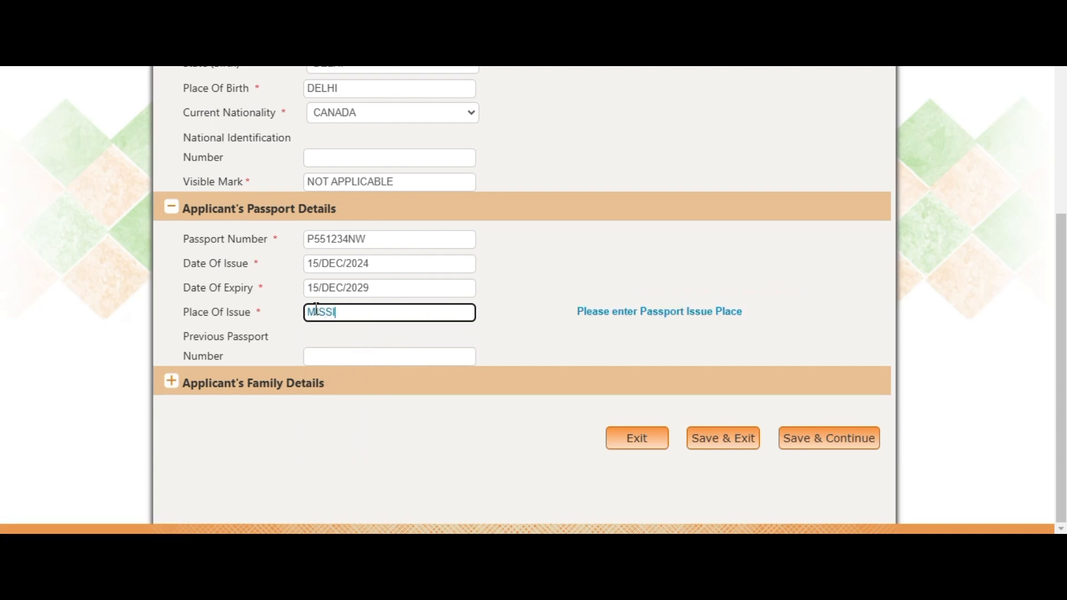
type("SSAUGA")
left_click(389, 358)
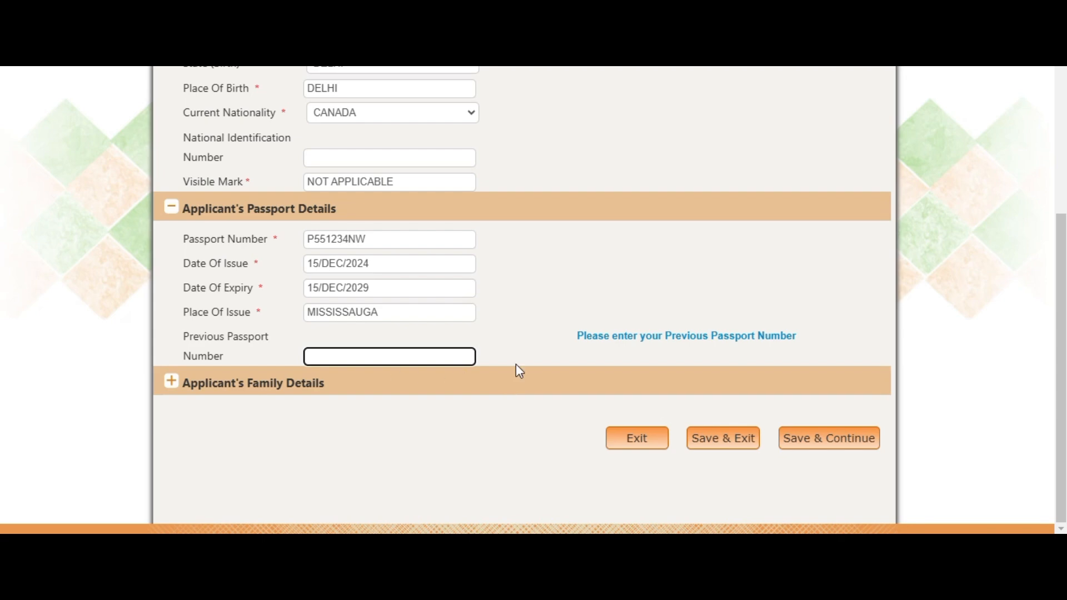
left_click(171, 382)
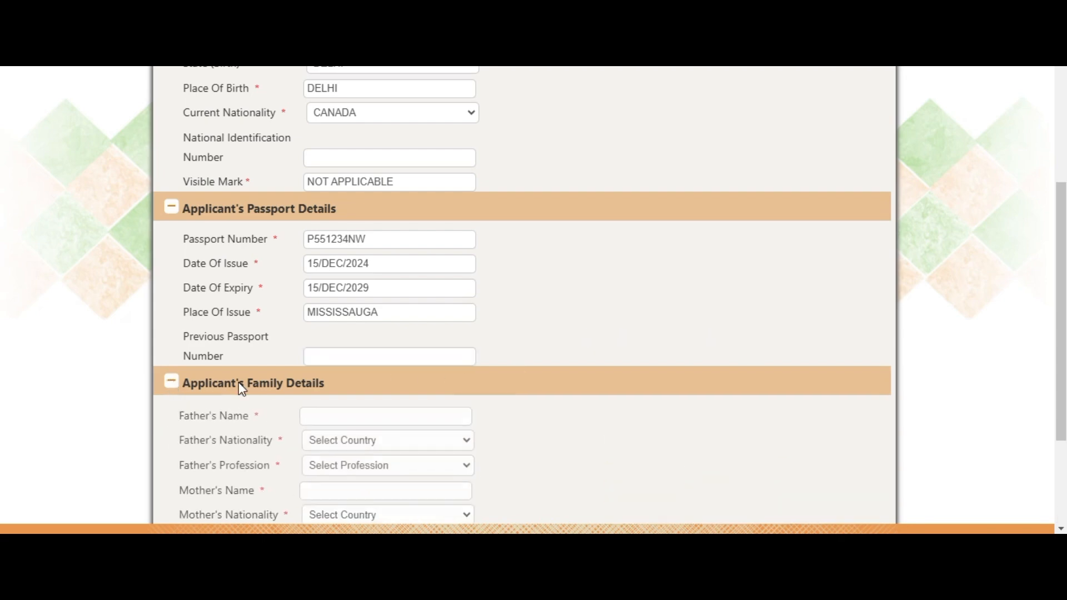
Step: Enter the father's name, nationality CANADA and profession PRIVATE SERVICE
scroll(567, 306, "down", 3)
left_click(331, 217)
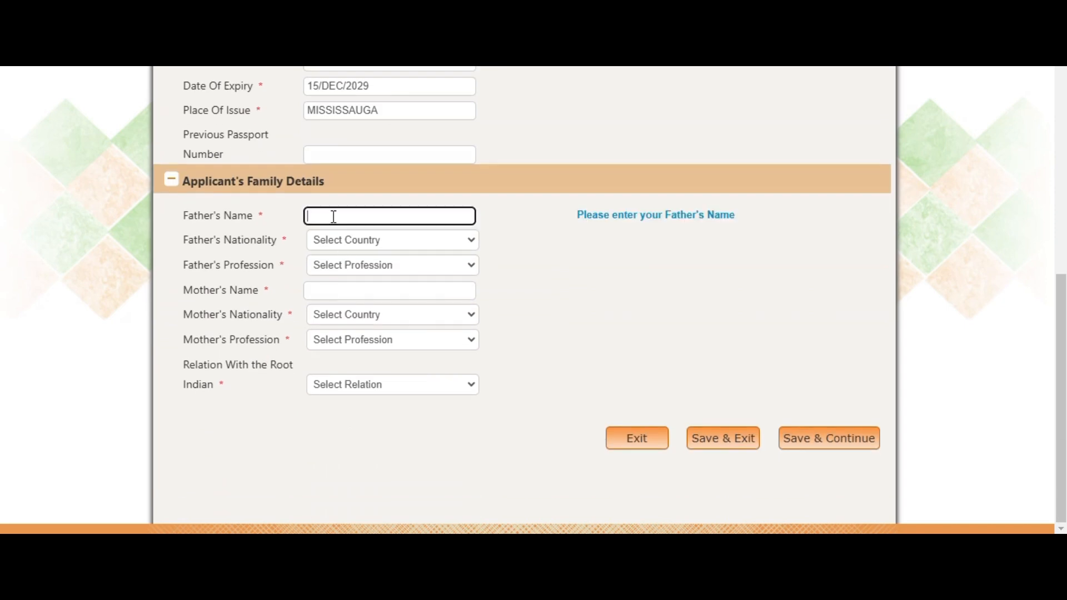
type("MICKEY MOUSE")
key("Tab")
key("c")
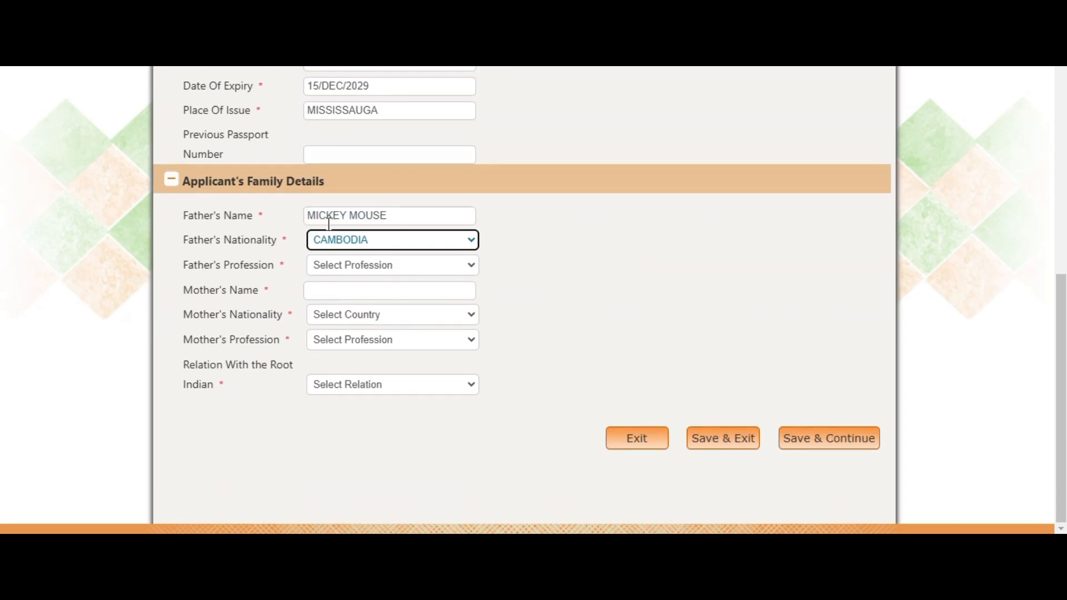
key("a")
key("n")
key("Tab")
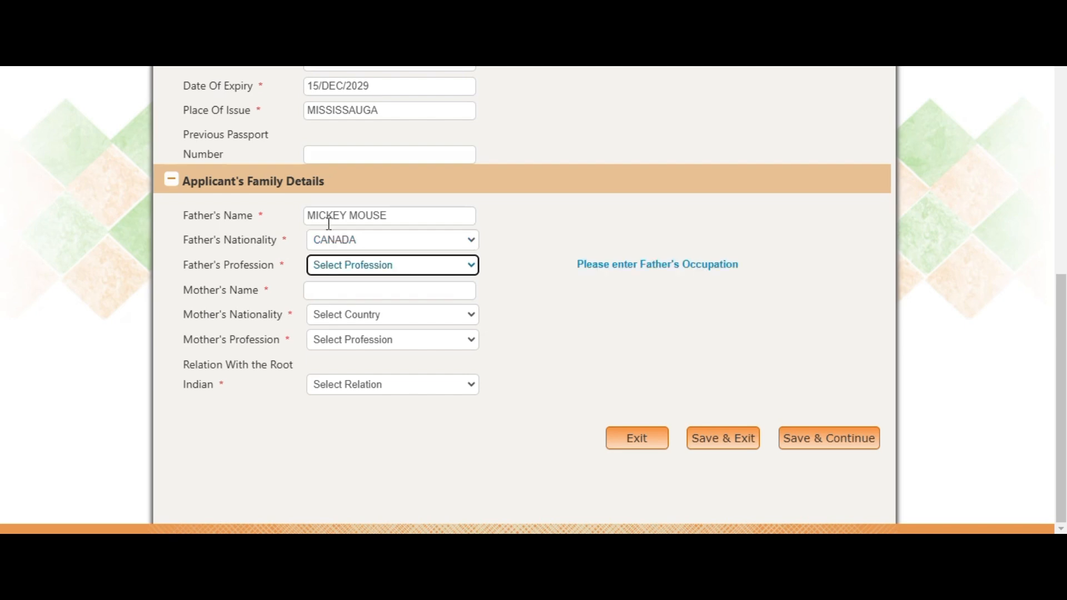
key("p")
key("Tab")
Step: Enter the mother's name, nationality CANADA and profession RESEARCHER
type("M")
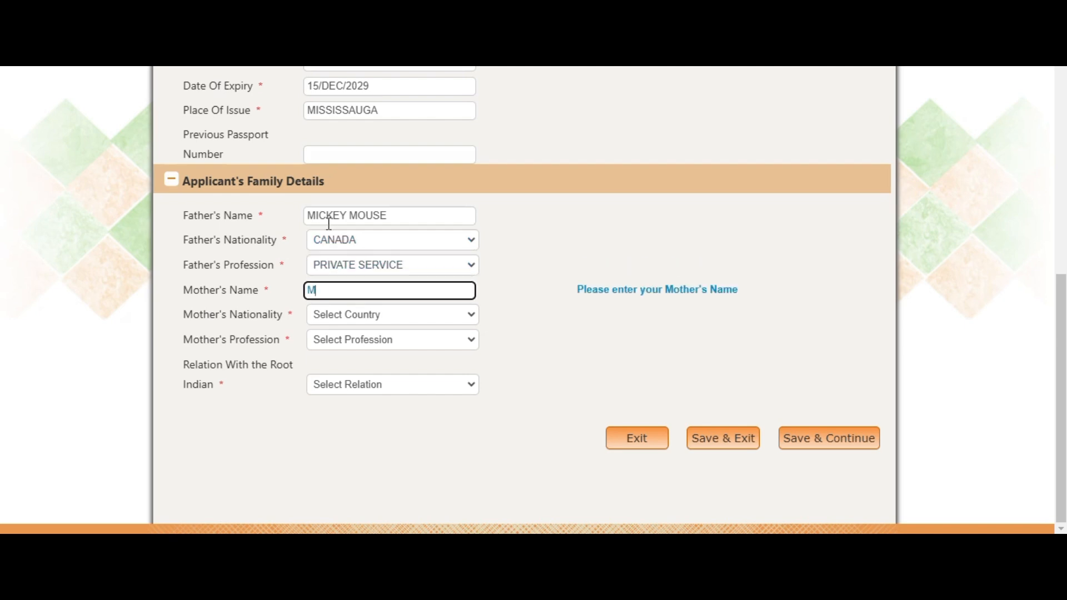
type("INI MOUSE")
key("Tab")
type("can")
key("Tab")
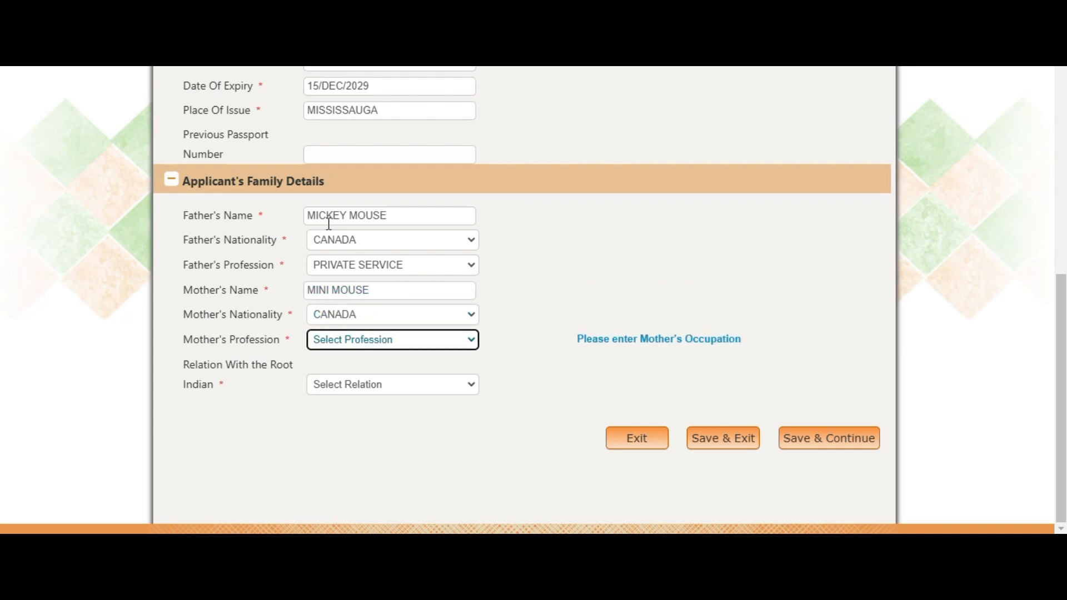
key("r")
Step: Set Relation With the Root Indian to SELF and review the form
left_click(346, 383)
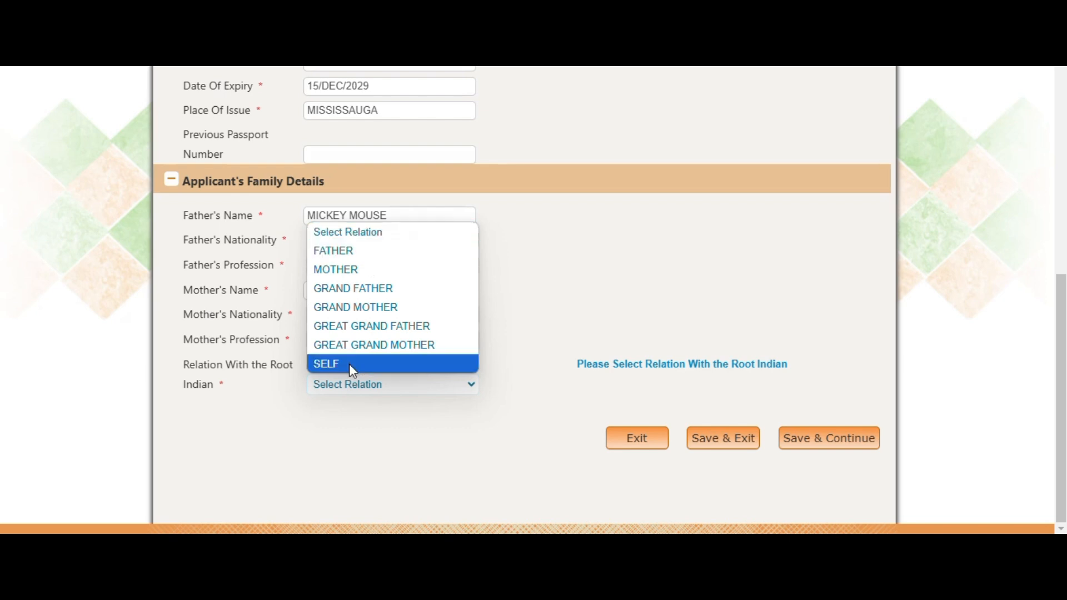
left_click(351, 367)
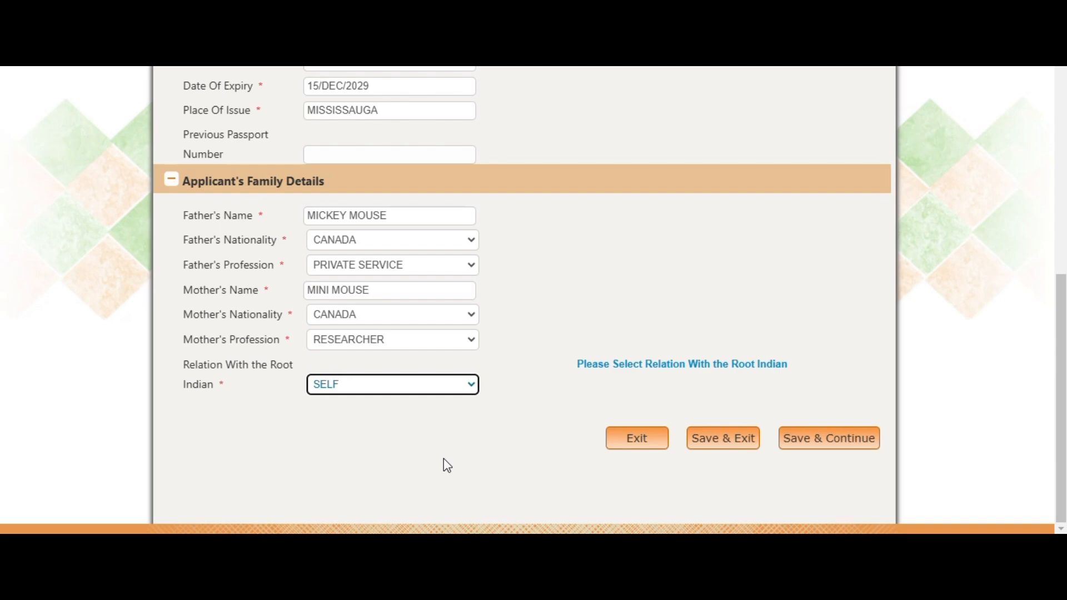
left_click(584, 388)
scroll(581, 339, "up", 6)
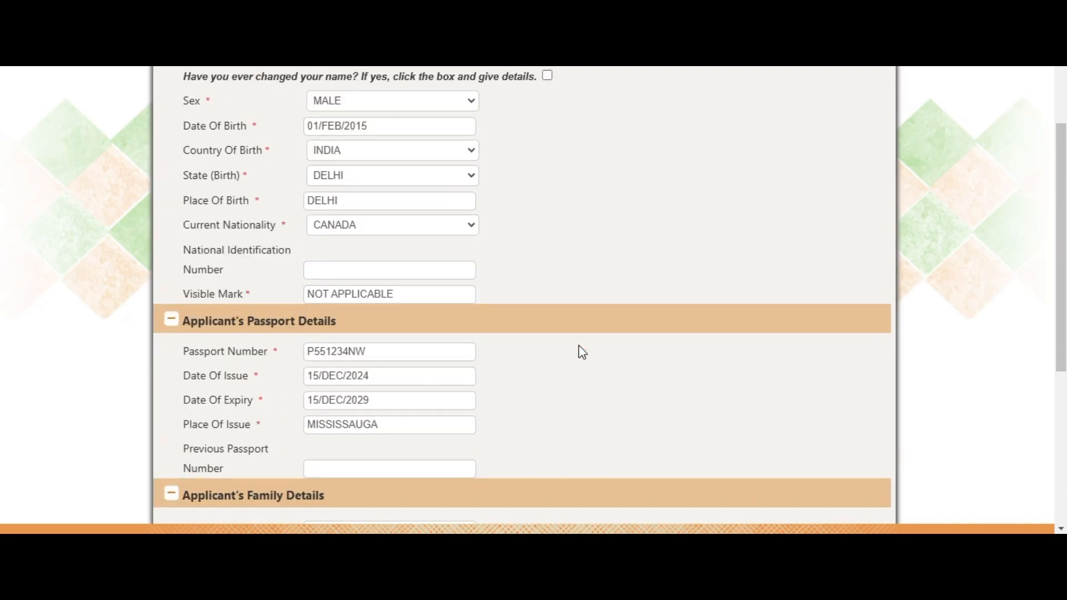
scroll(582, 353, "down", 2)
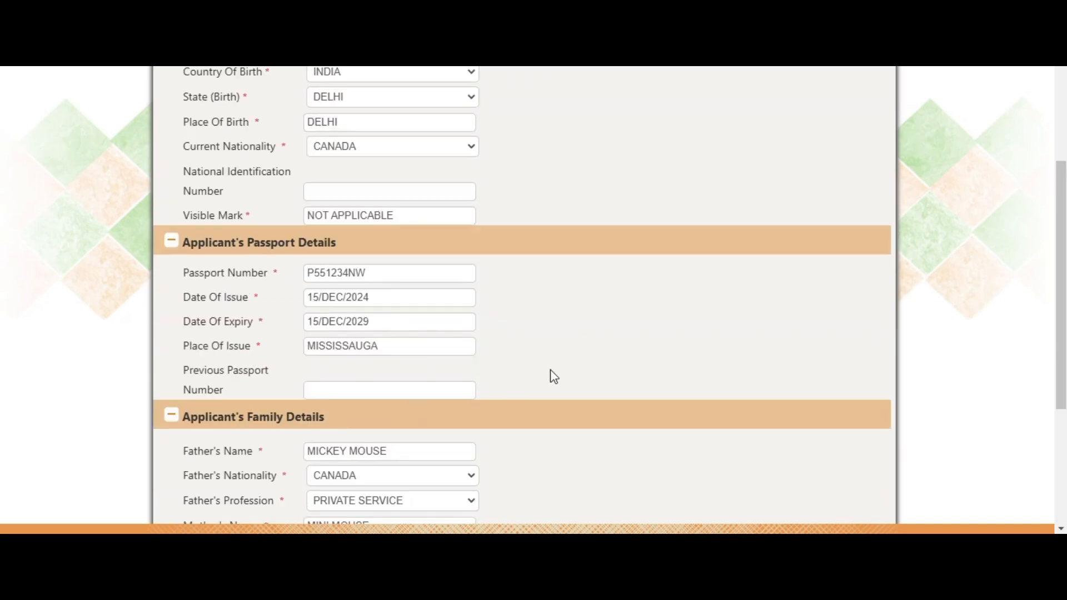
scroll(826, 305, "down", 5)
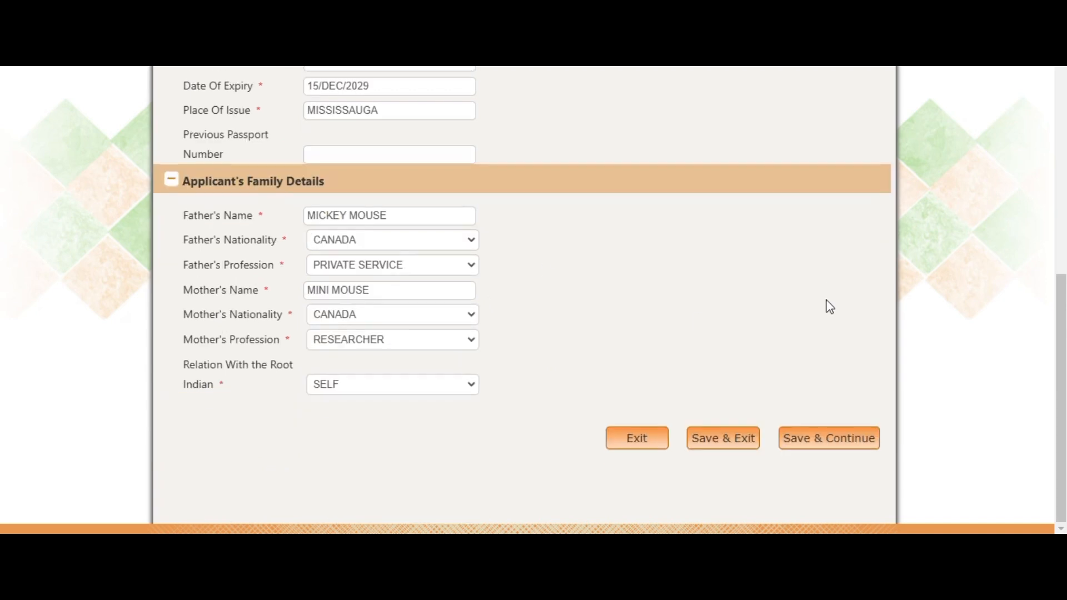
Step: Save page one and enter the three present-address lines on Page-II
left_click(826, 440)
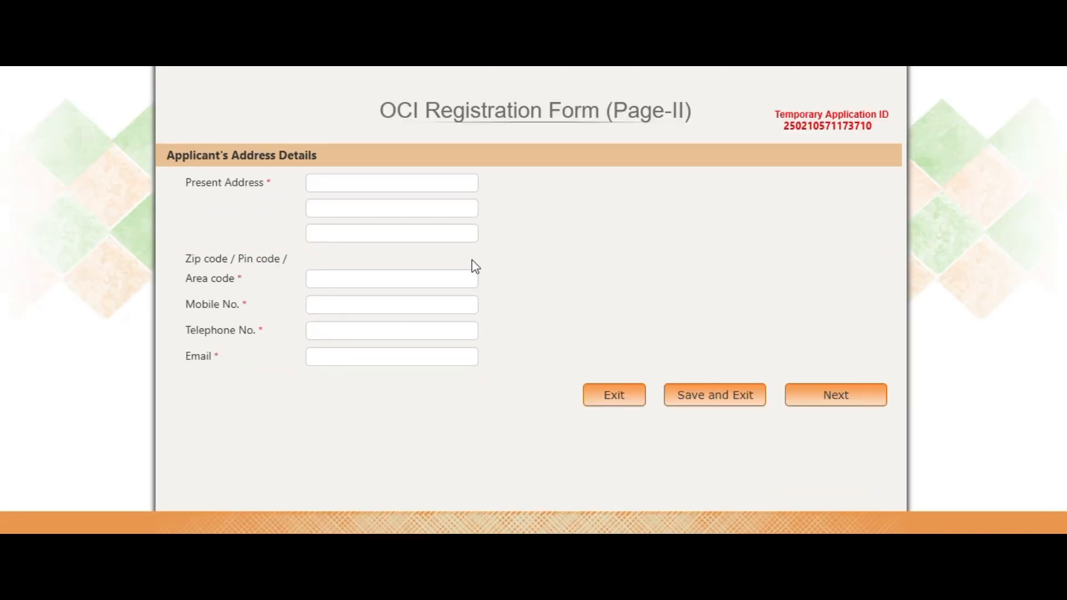
left_click(382, 184)
type("ABC STRRET")
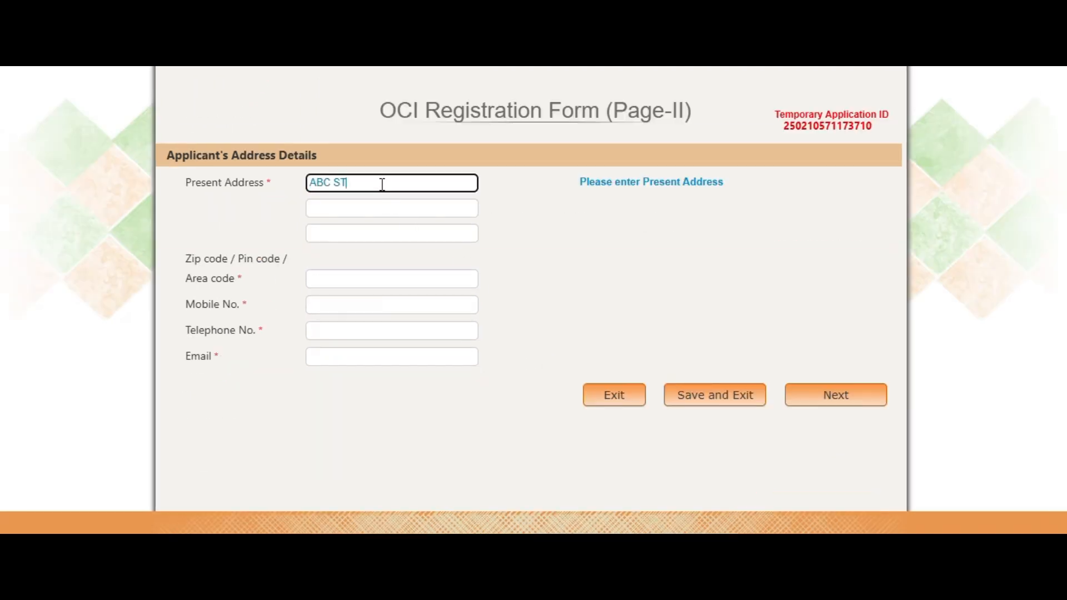
key("Tab")
type("MISS")
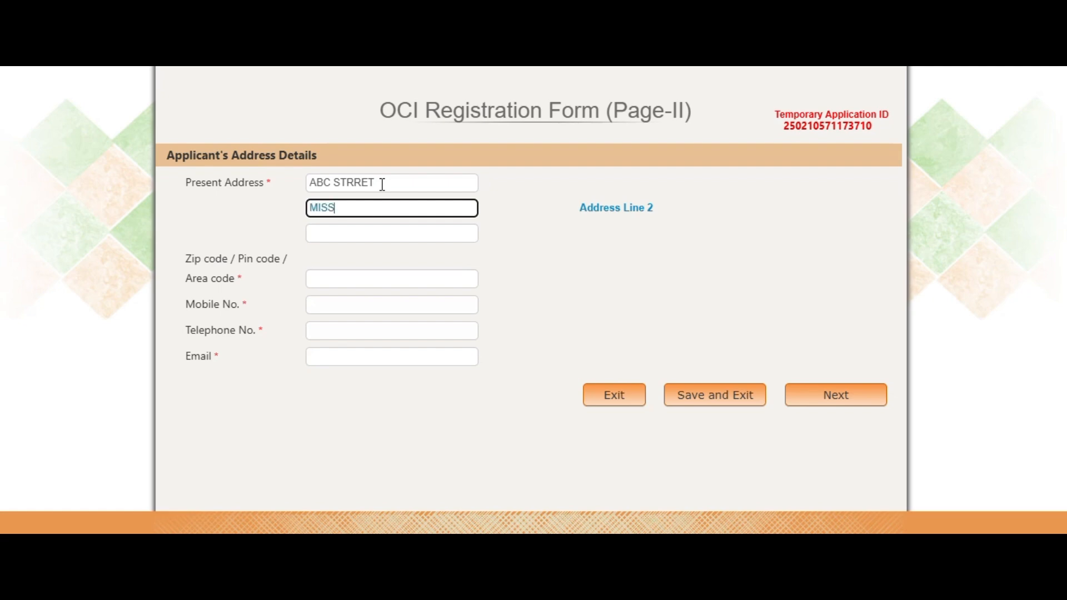
type("ISSAGA")
key("Tab")
type("ONTARIO, CANADA")
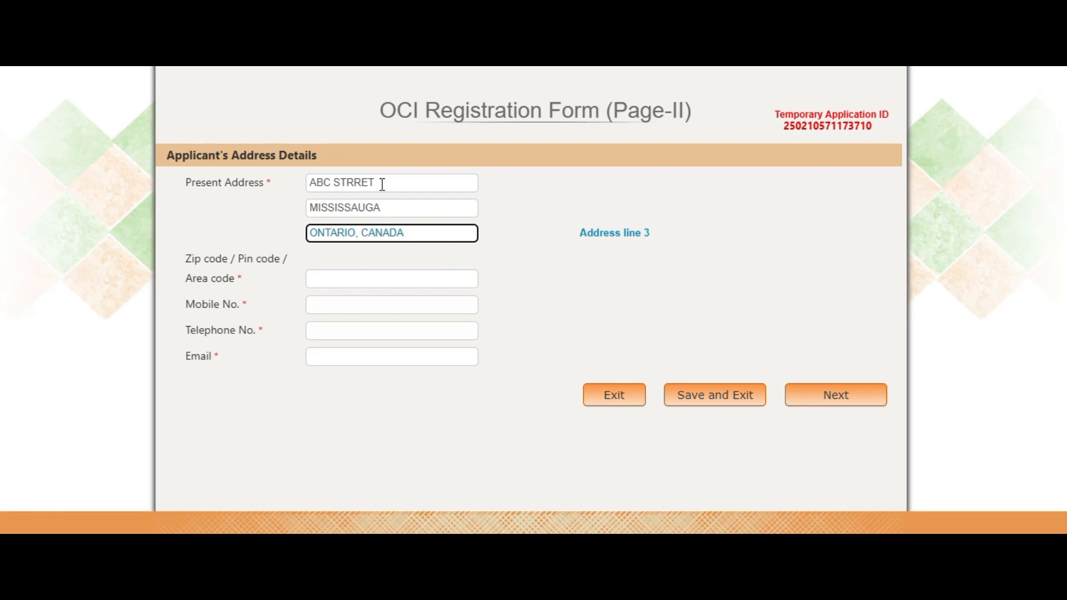
Step: Correct the spelling and punctuation of the first address line
left_click(382, 185)
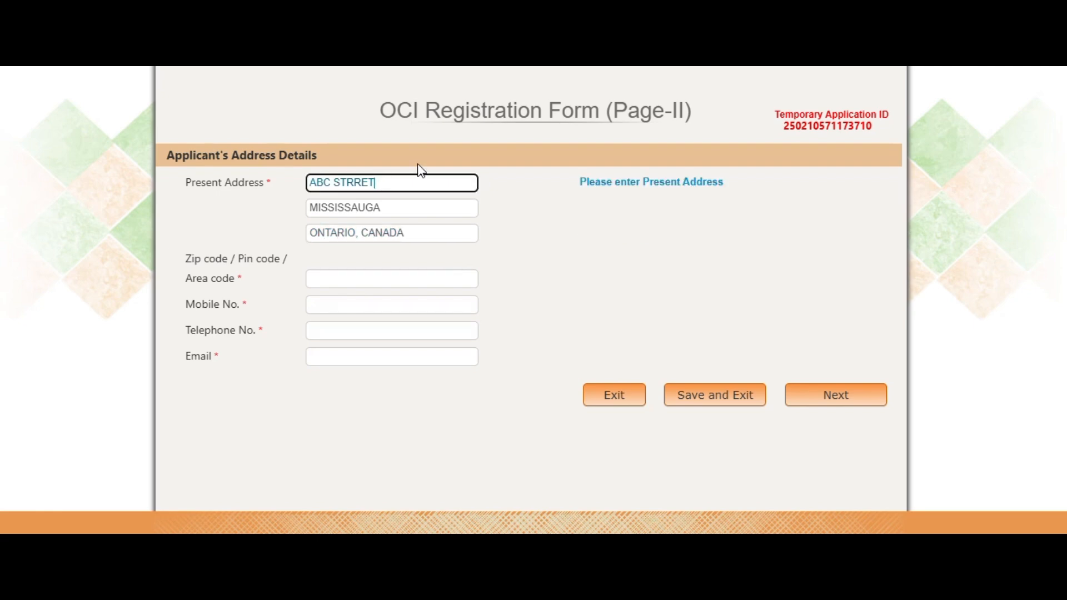
type(".")
key("BackSpace")
type(",")
left_click(362, 185)
key("BackSpace")
type("e")
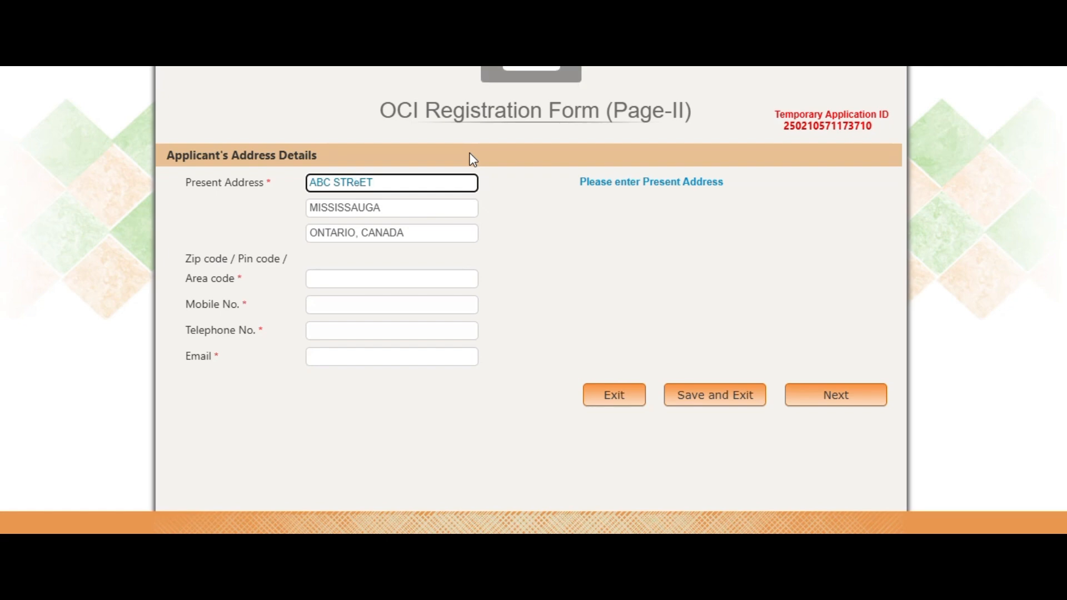
double_click(354, 183)
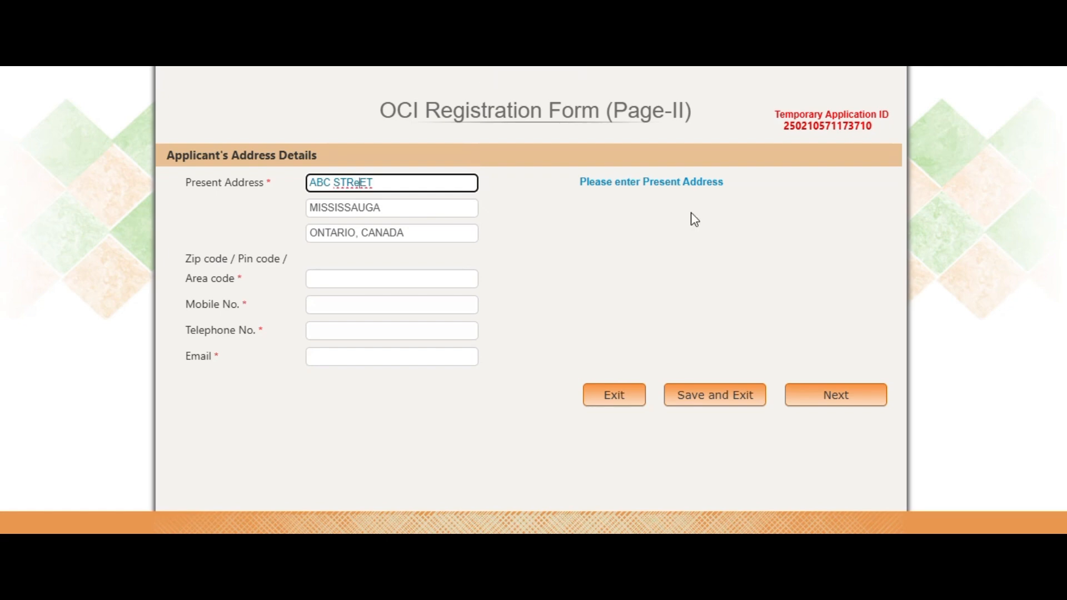
left_click(569, 256)
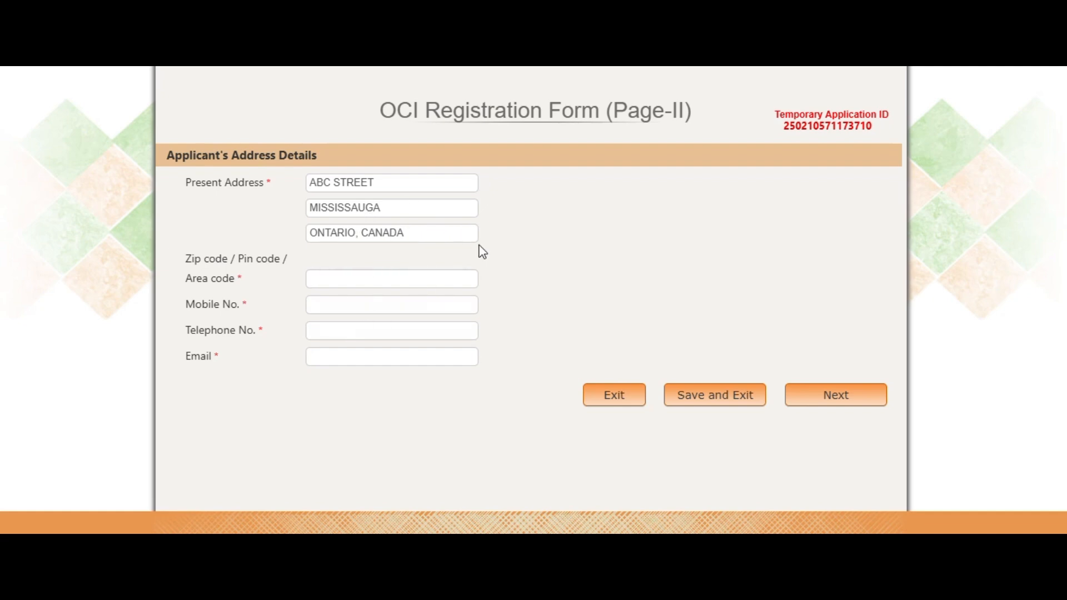
Step: Enter the zip code and mobile number, reusing the mobile as telephone number
left_click_drag(185, 259, 261, 286)
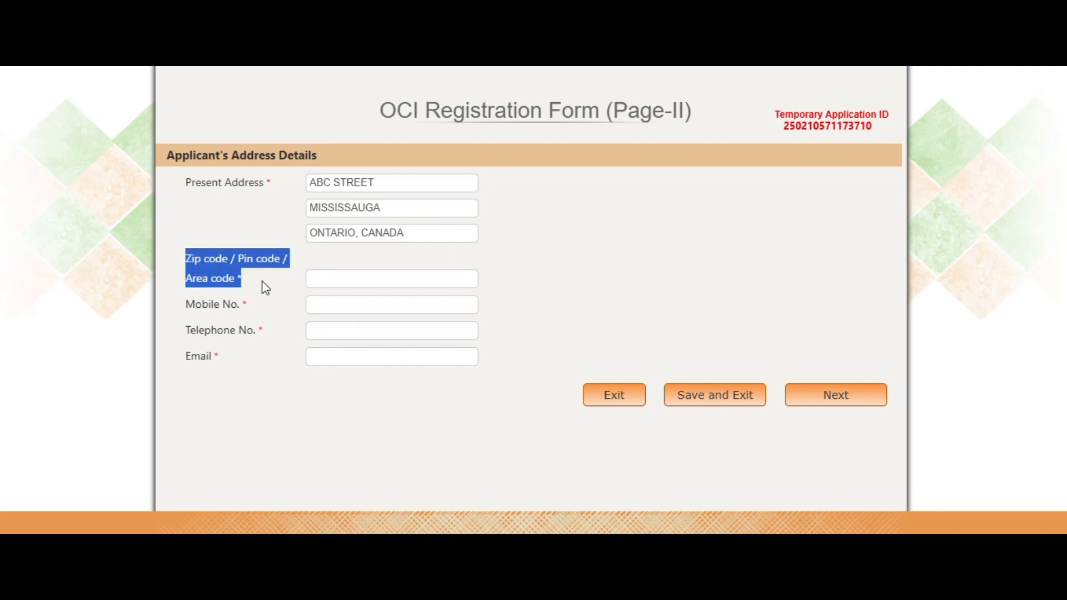
left_click(364, 276)
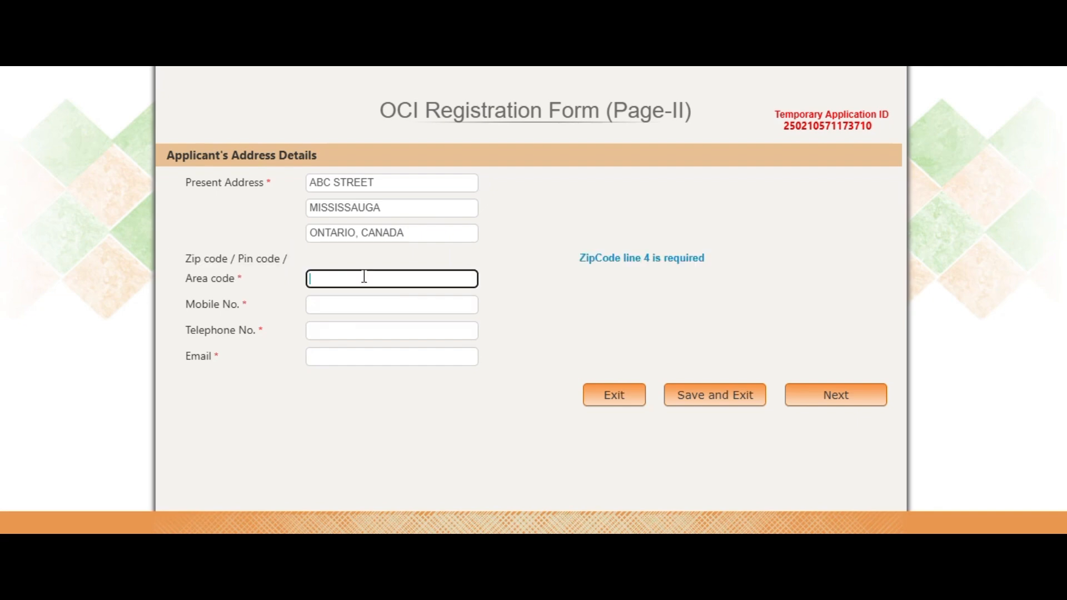
type("L8s2b3")
key("Tab")
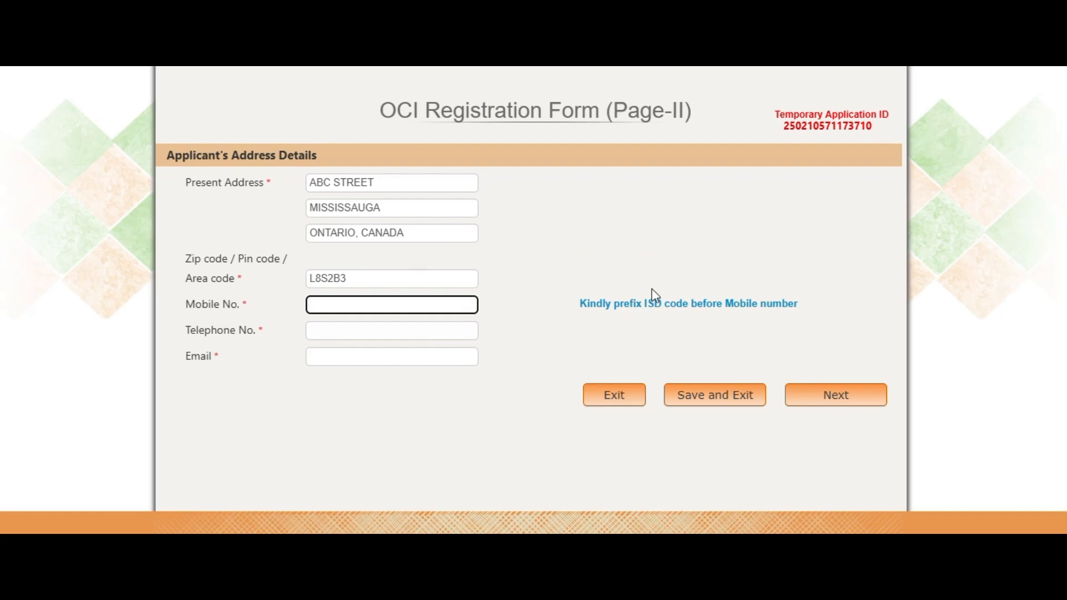
key("ctrl+a")
key("ctrl+c")
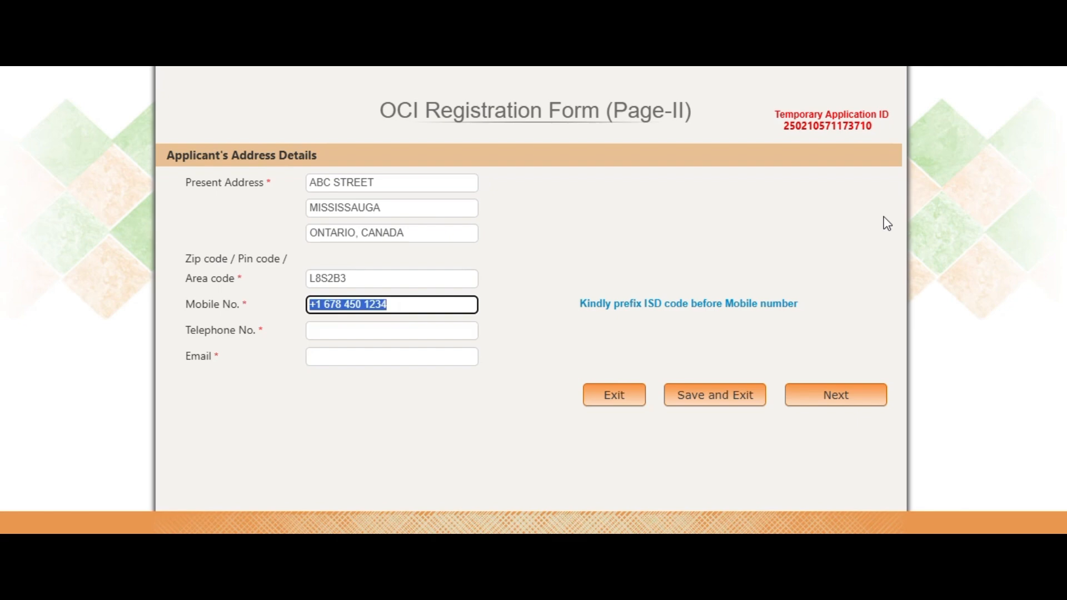
key("Tab")
key("ctrl+v")
key("Tab")
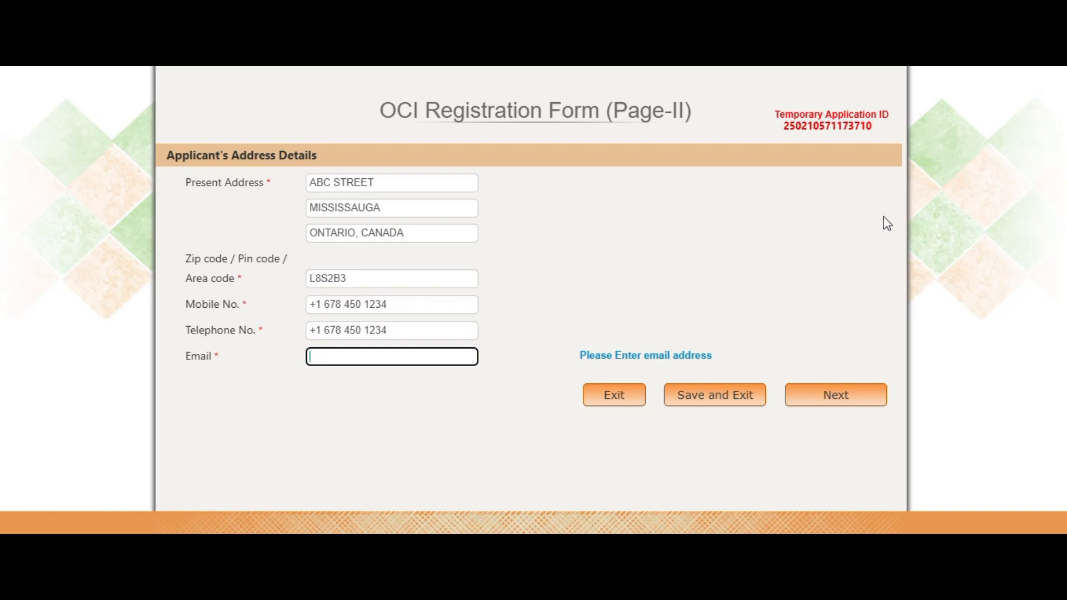
Step: Fill in the applicant's e-mail address
left_click_drag(770, 124, 888, 122)
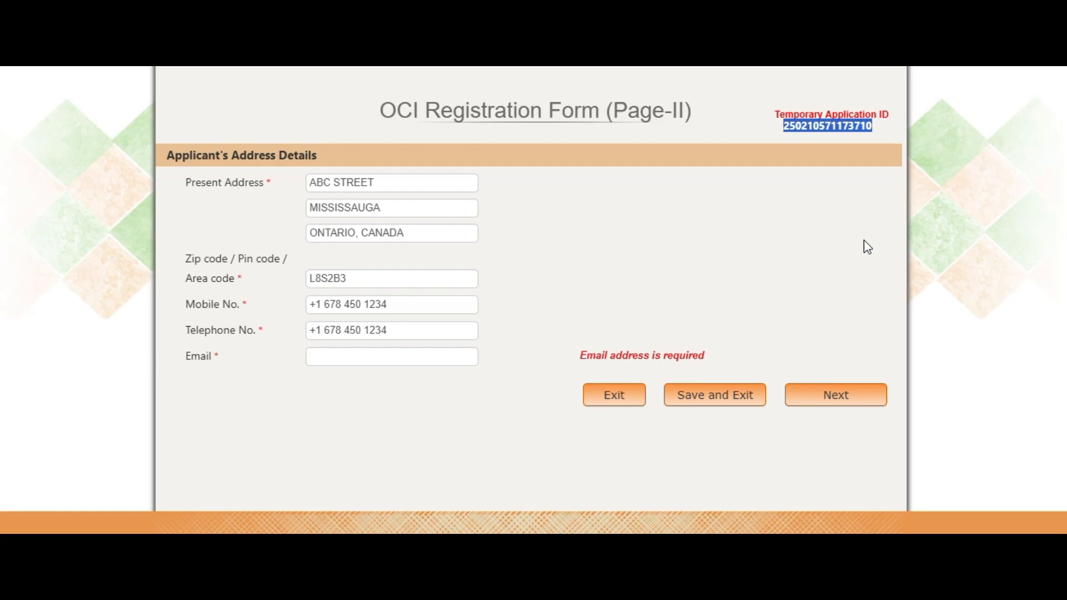
left_click(383, 356)
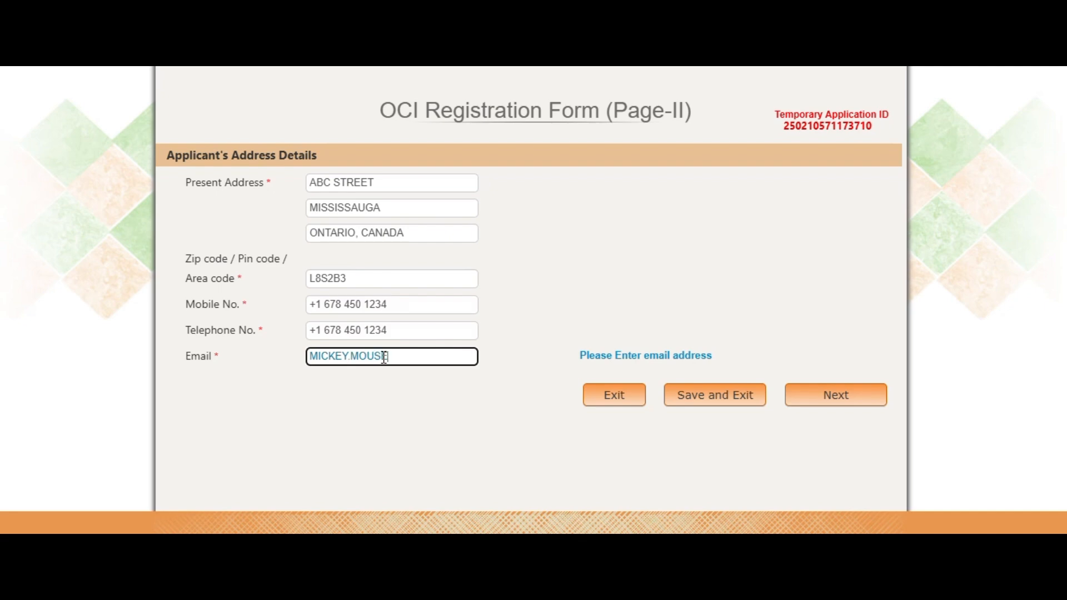
left_click(578, 281)
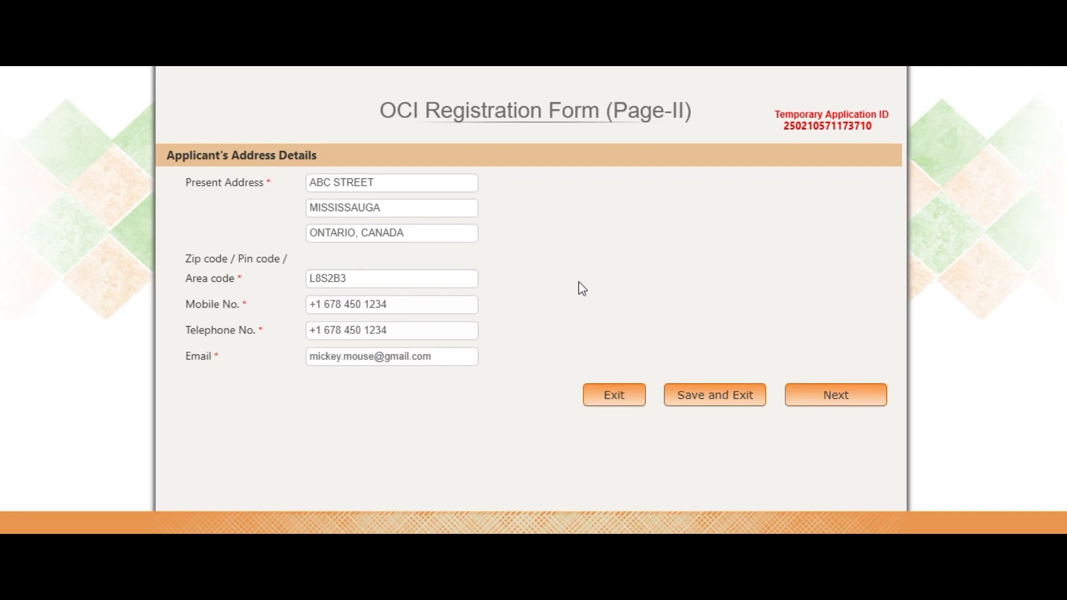
Step: Submit Part A, then highlight the temporary application ID and file reference number
left_click(856, 396)
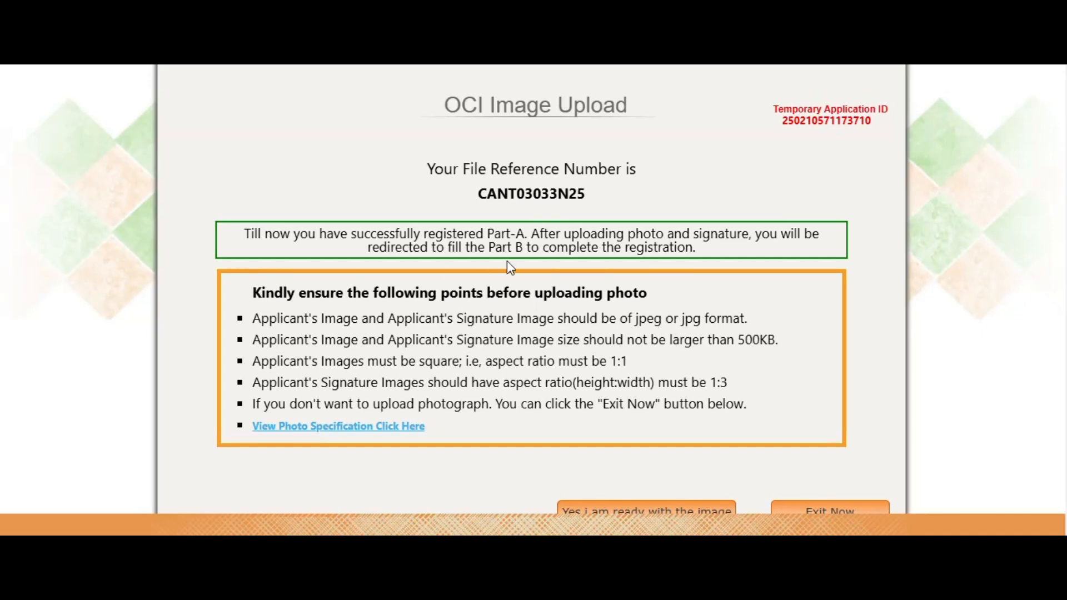
left_click_drag(785, 120, 875, 128)
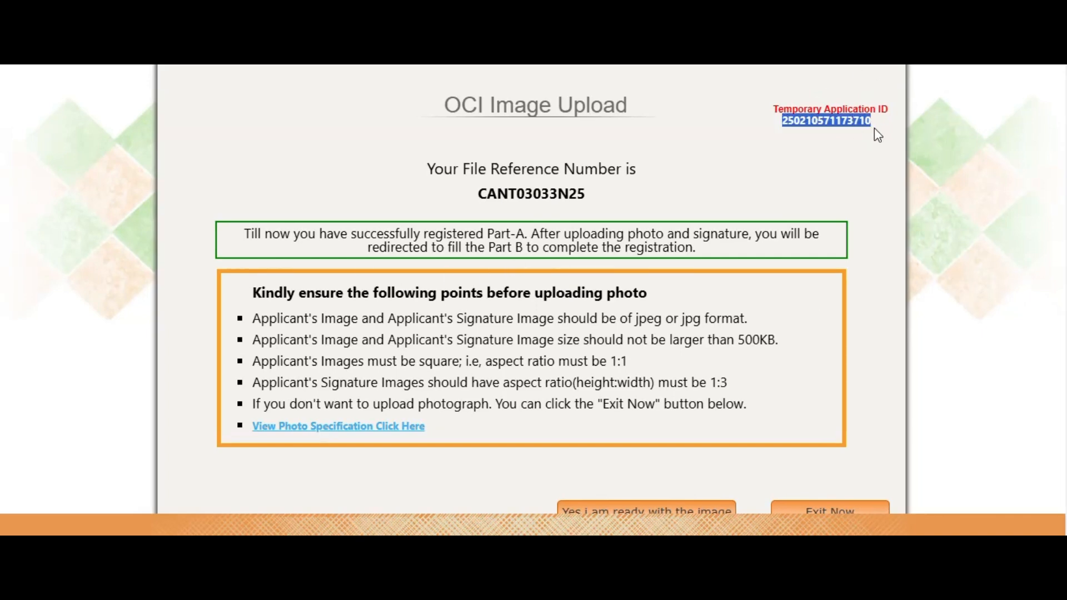
left_click_drag(476, 198, 606, 200)
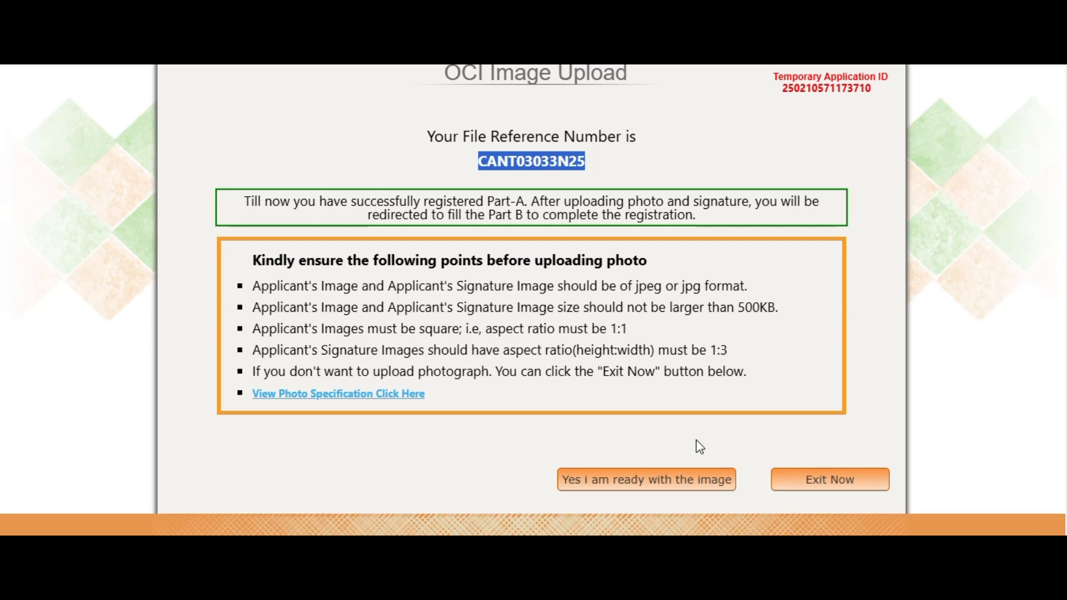
left_click(254, 285)
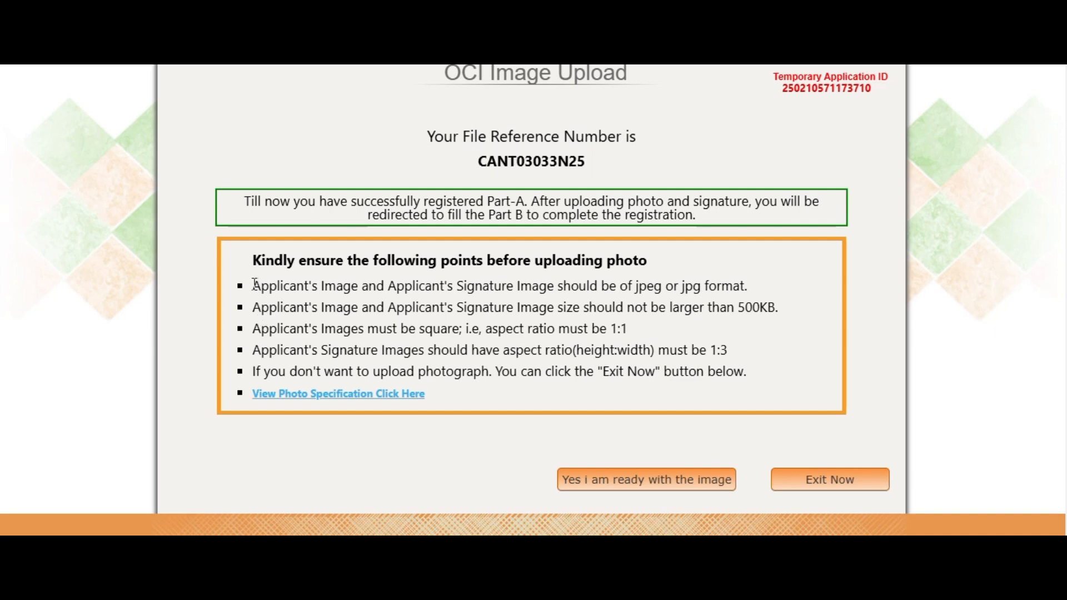
left_click_drag(254, 285, 761, 381)
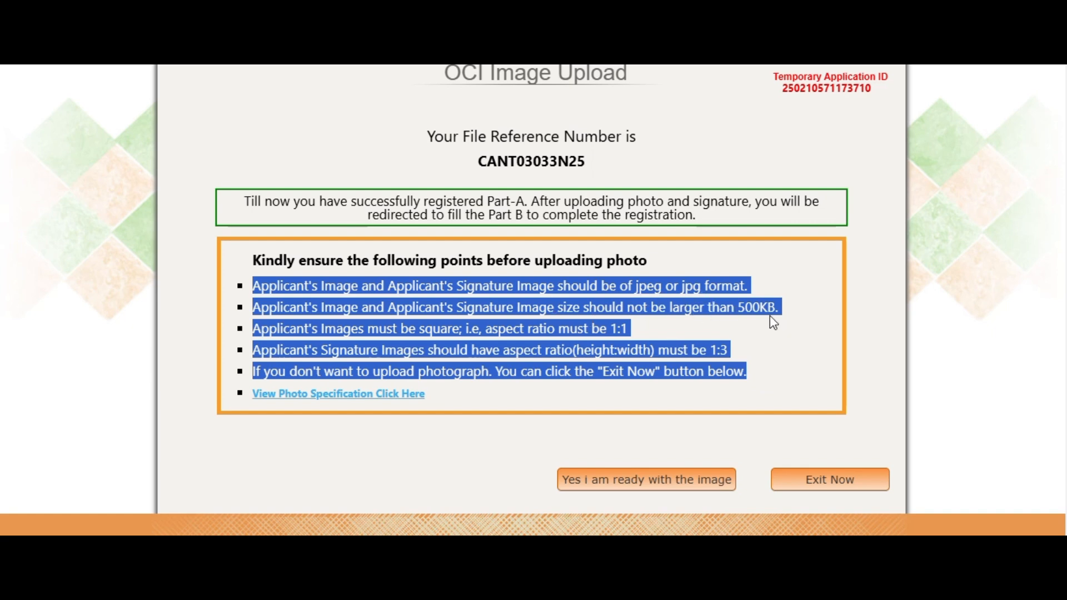
left_click(399, 340)
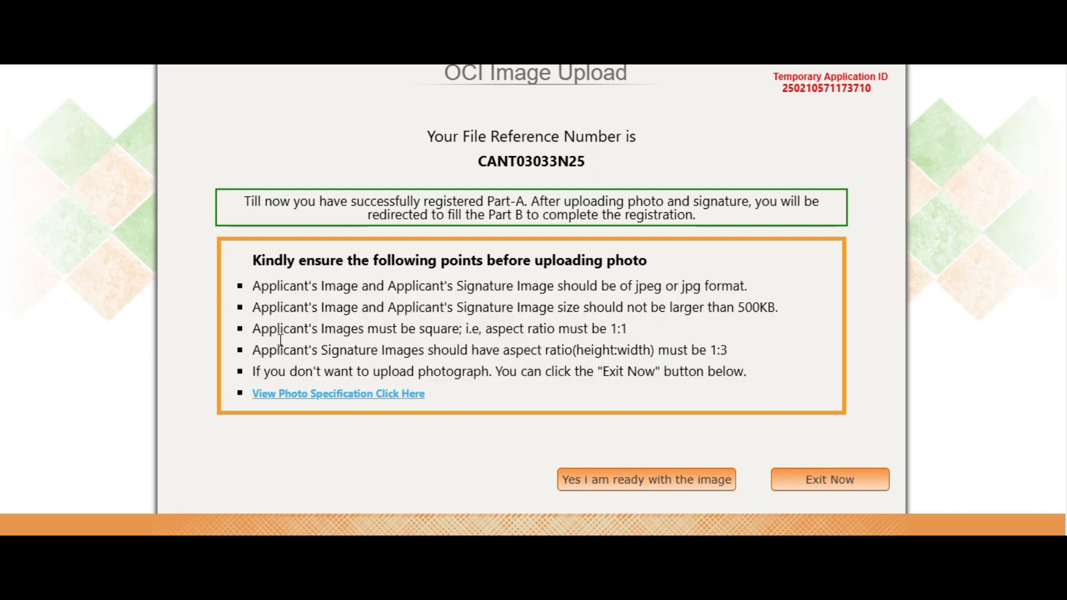
left_click_drag(254, 329, 671, 336)
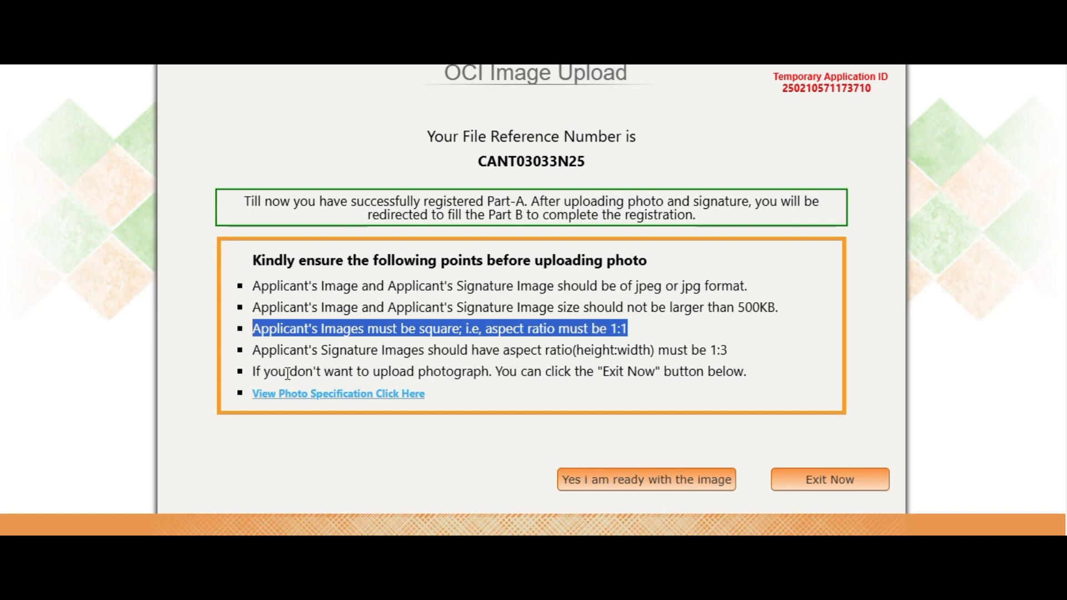
left_click(287, 349)
left_click_drag(287, 349, 735, 358)
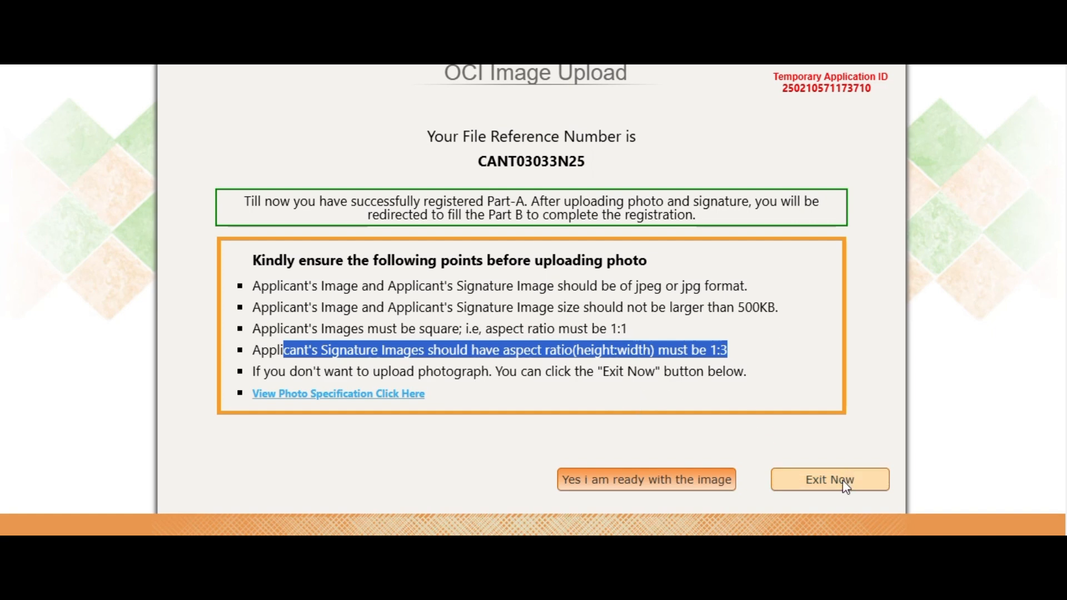
left_click(644, 481)
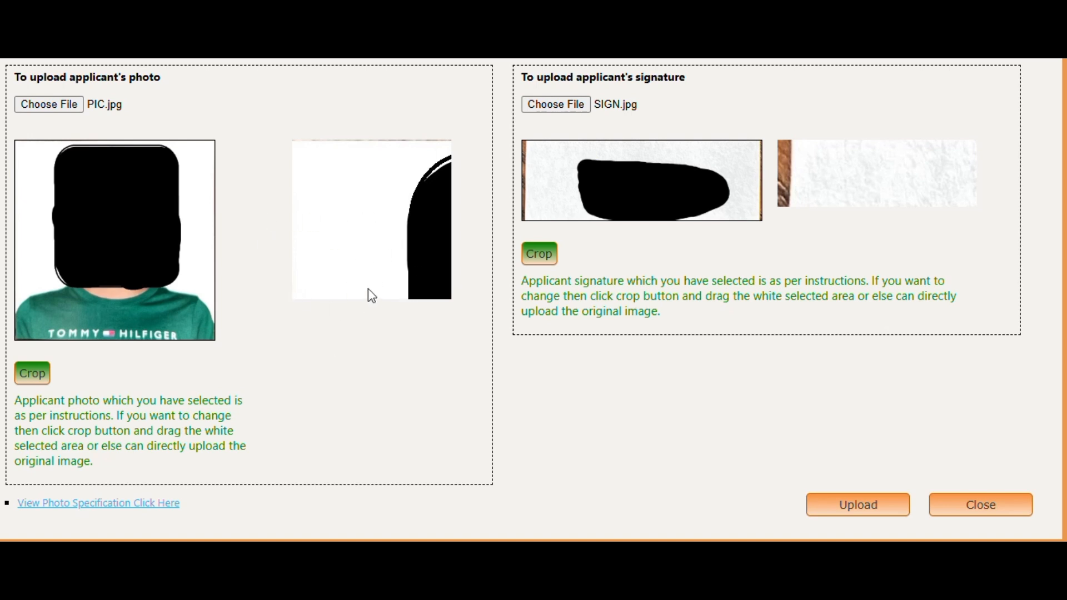
Step: Crop the photo by moving and enlarging the crop box over face and shoulders
left_click(32, 374)
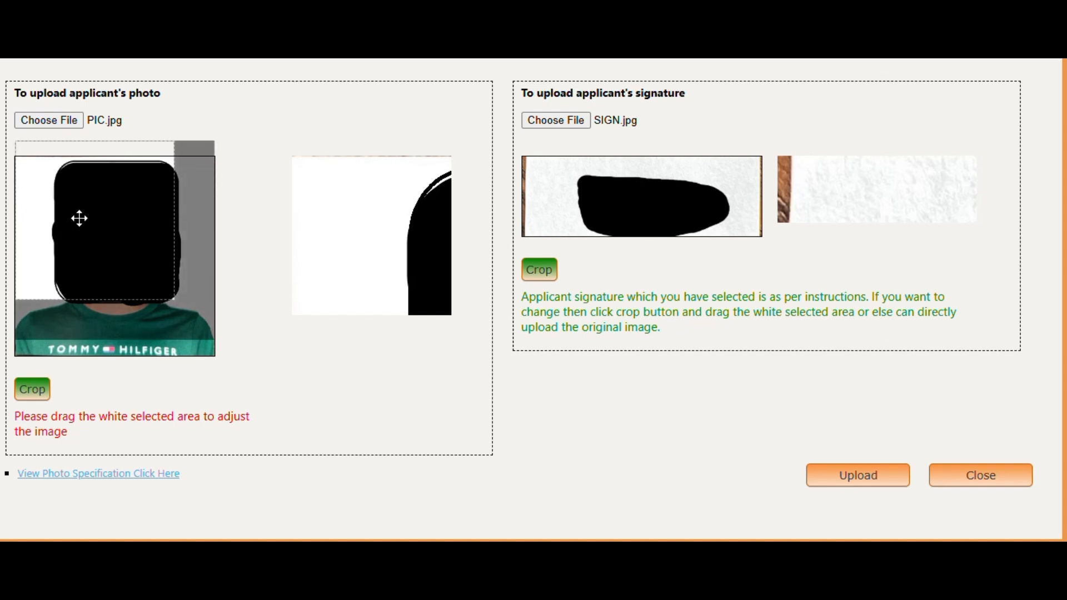
left_click_drag(79, 220, 76, 217)
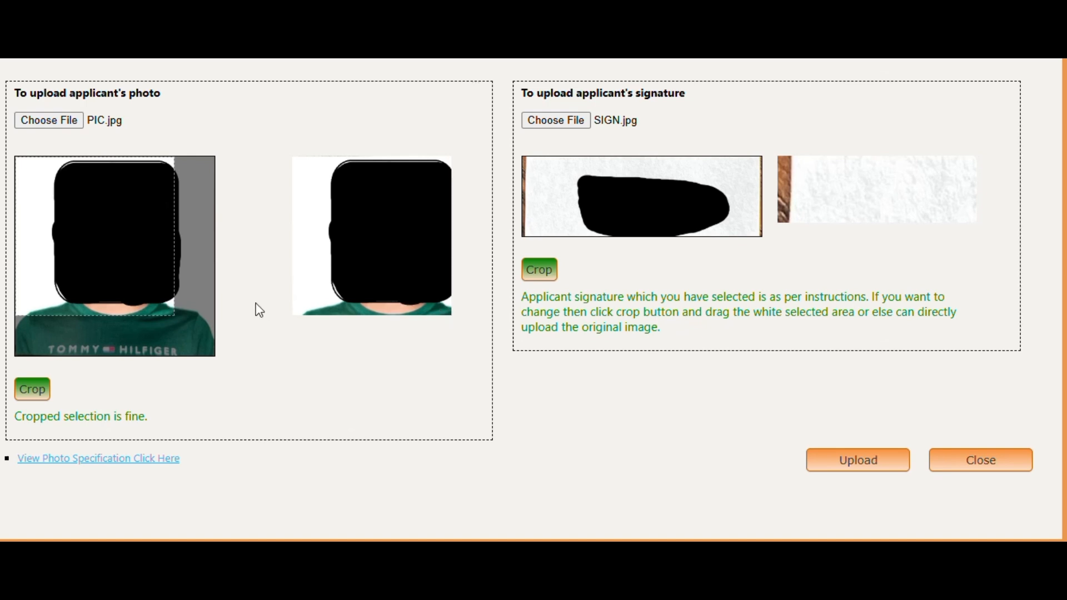
left_click_drag(171, 315, 216, 357)
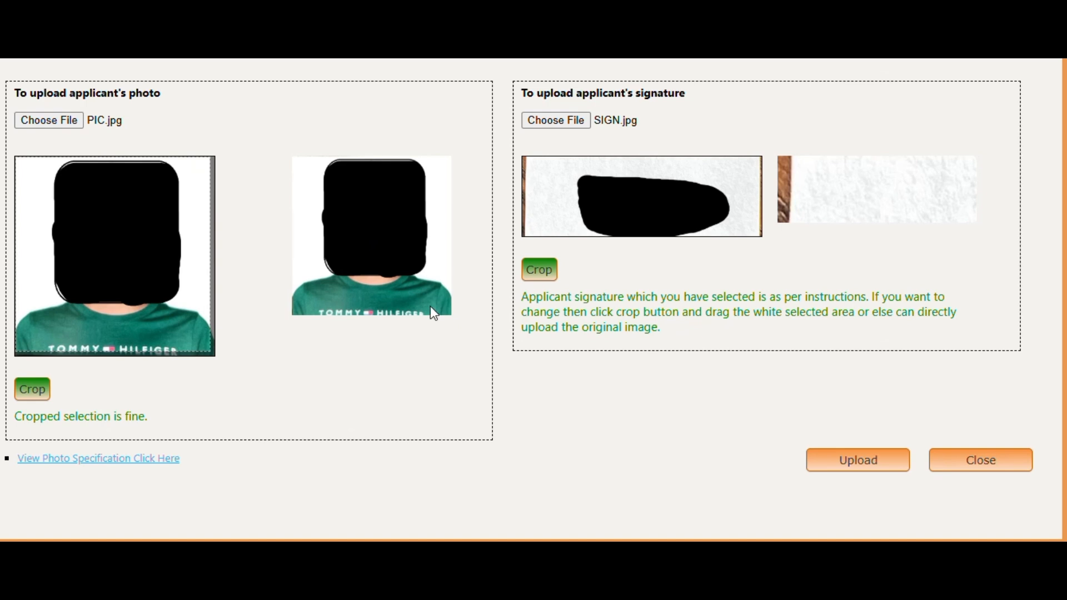
Step: Frame the signature inside the crop box, then upload the cropped photo and signature
left_click(539, 278)
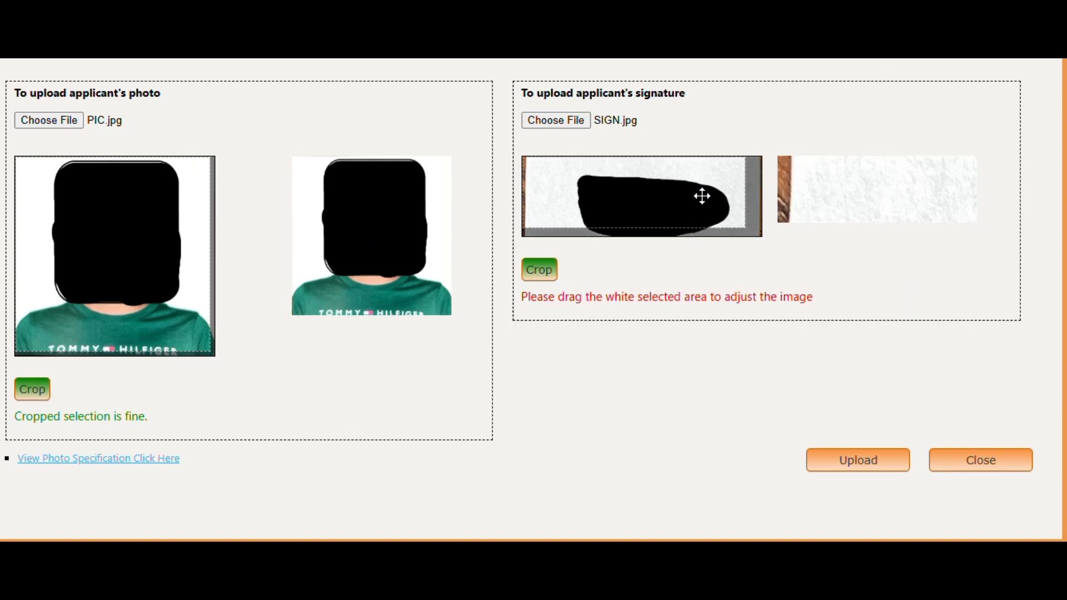
left_click_drag(702, 197, 707, 210)
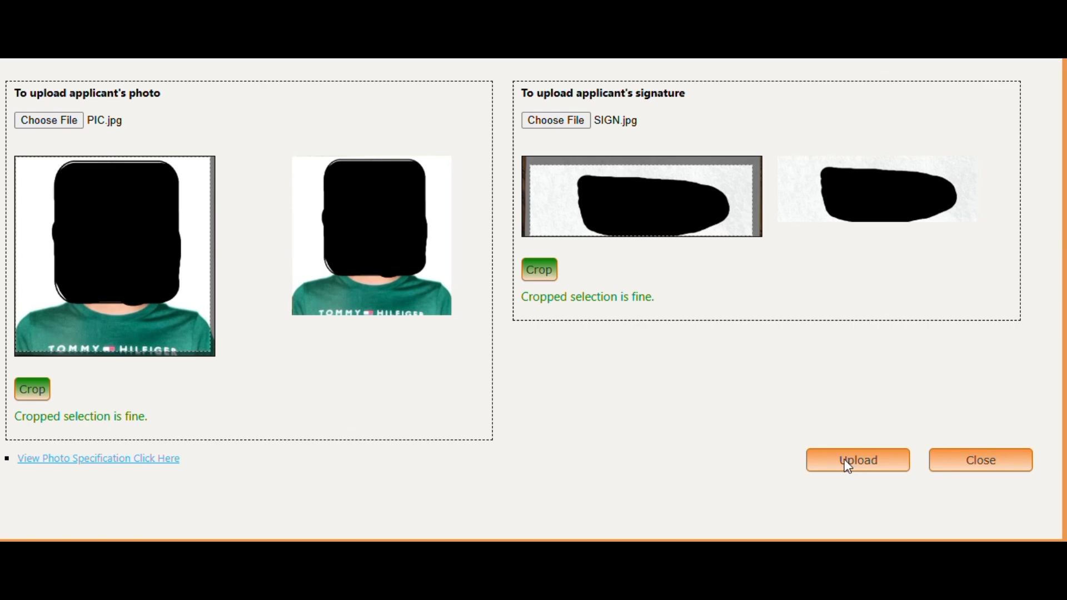
left_click(858, 461)
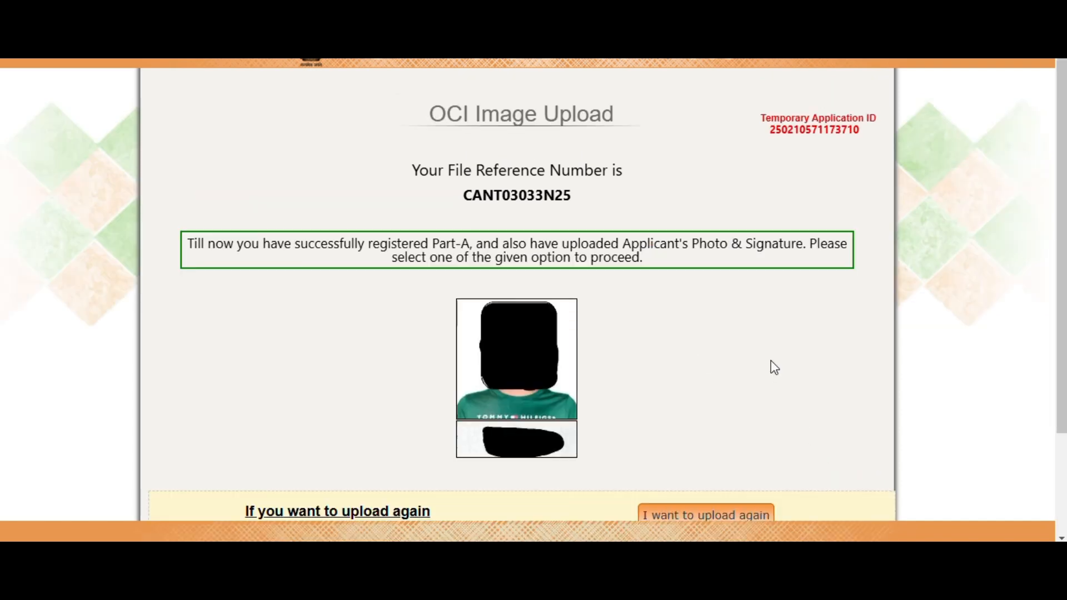
Step: Confirm with 'I have uploaded successfully' that the images were uploaded
scroll(775, 367, "down", 2)
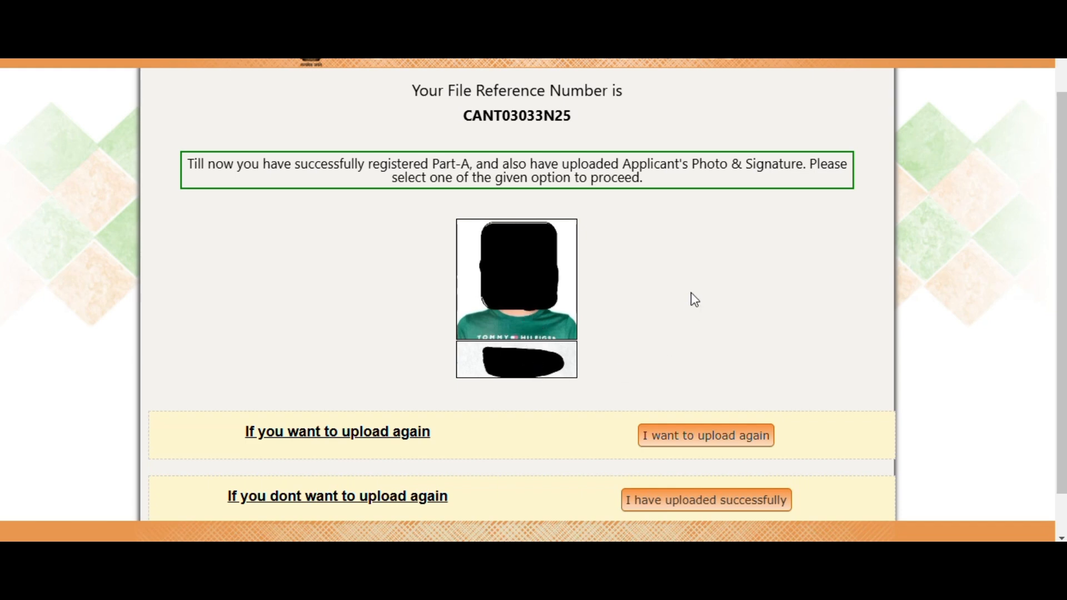
scroll(694, 299, "down", 1)
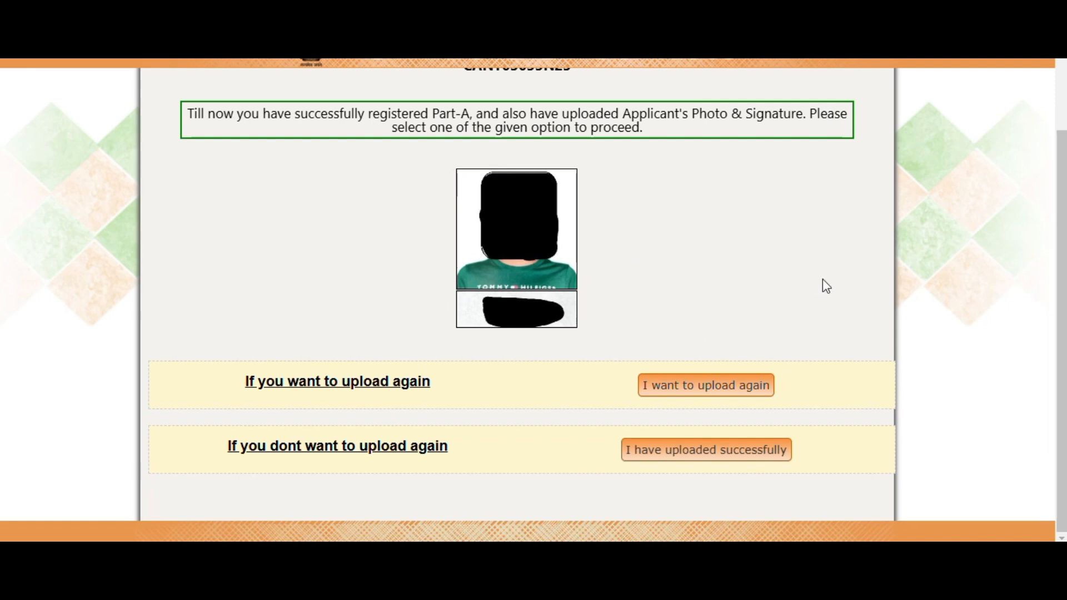
left_click(726, 448)
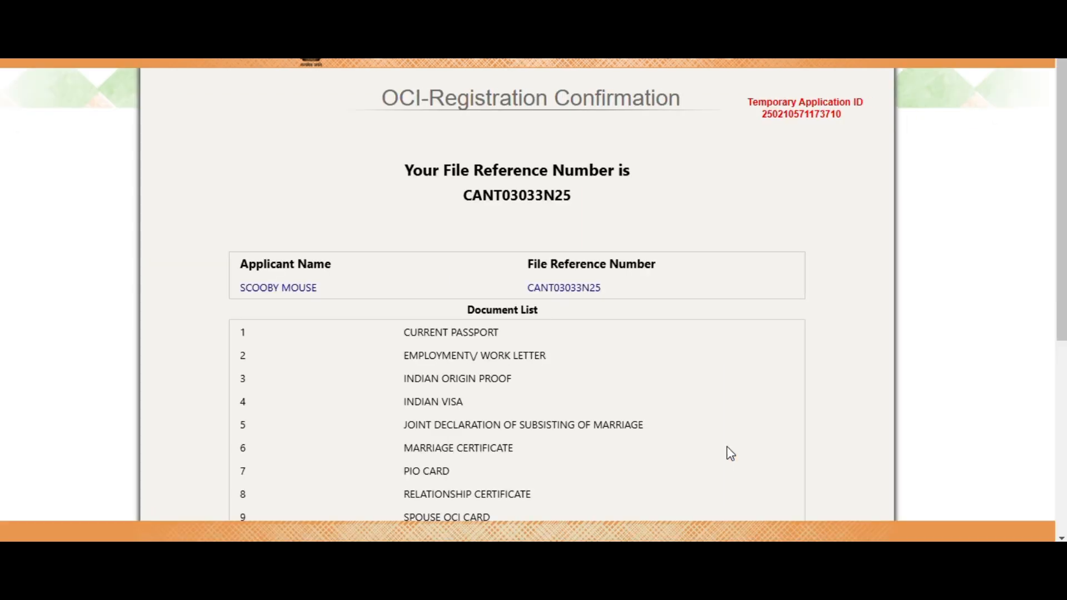
Step: Proceed from the confirmation page to Part-B, starting at Citizenship Details
scroll(752, 336, "down", 2)
scroll(751, 334, "down", 2)
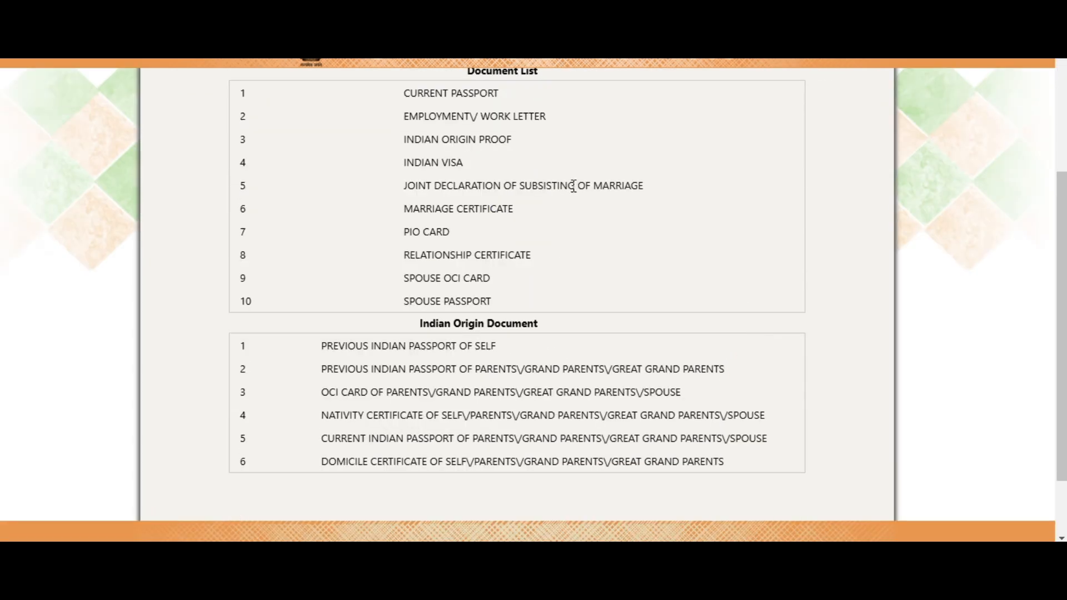
scroll(572, 242, "down", 1)
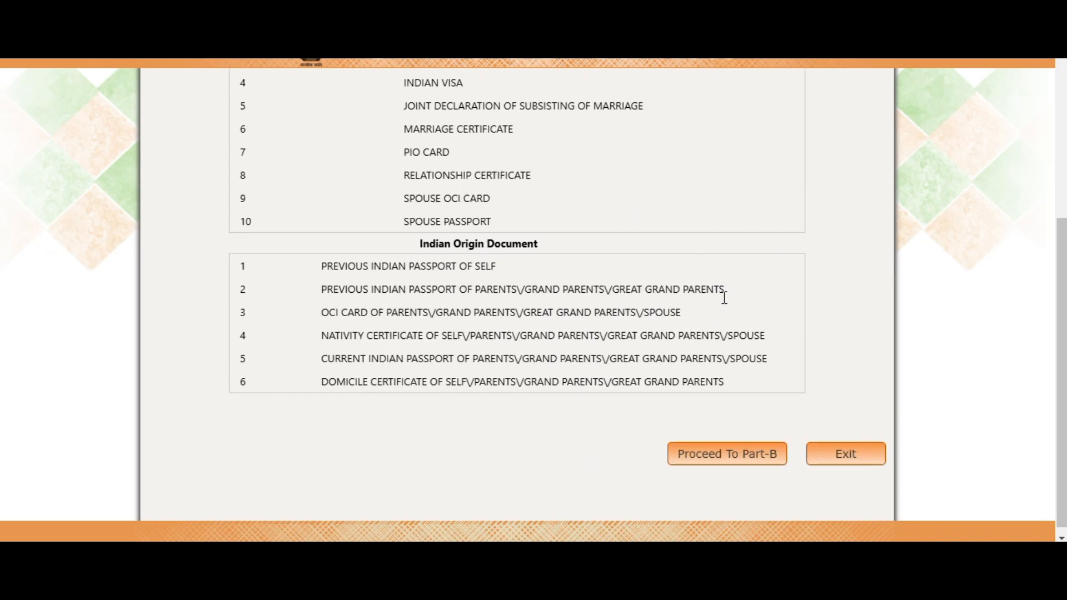
left_click(745, 459)
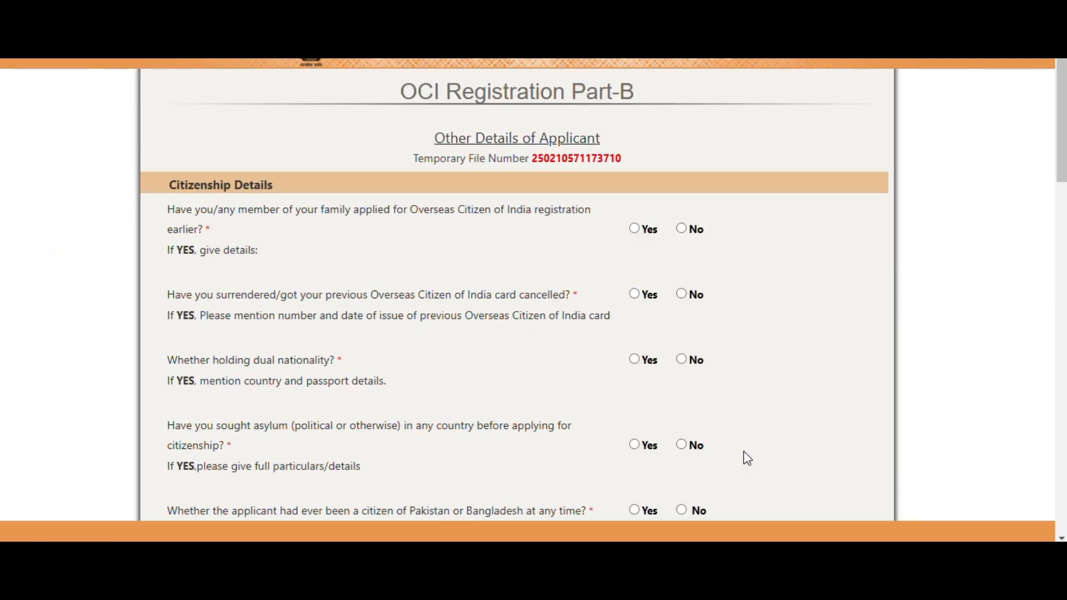
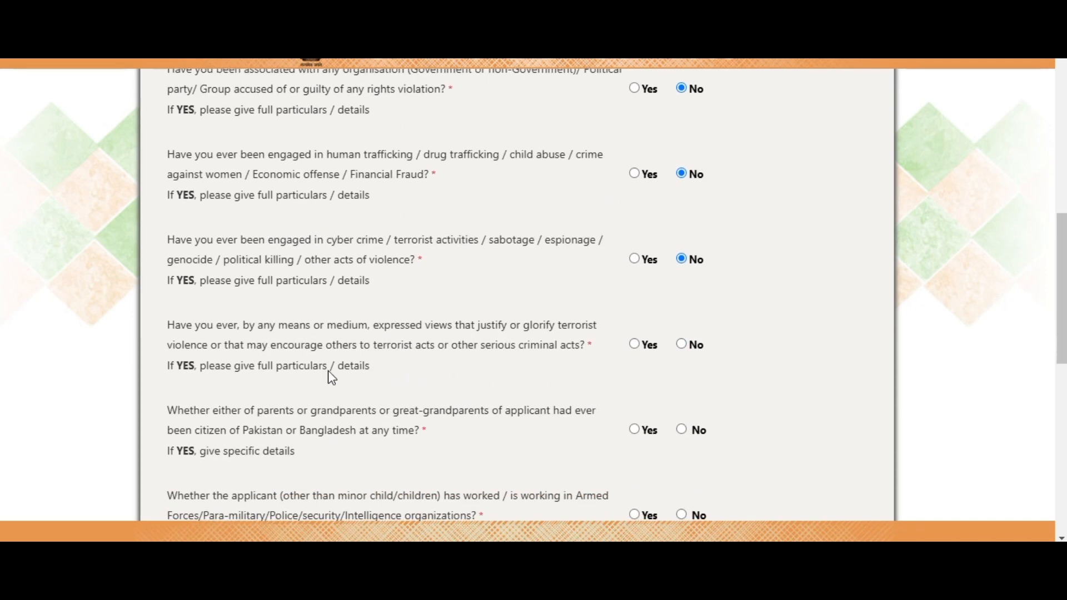
Step: Answer No to the terrorist-views, ancestors' Pakistan/Bangladesh citizenship and military conscription questions
left_click(682, 345)
scroll(722, 361, "down", 1)
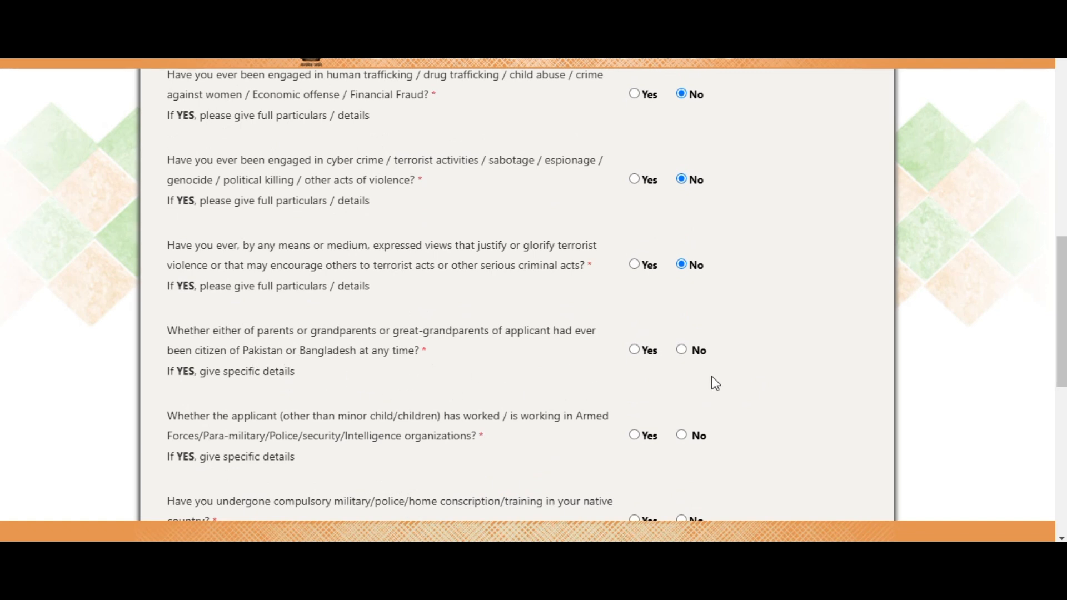
left_click(682, 350)
scroll(546, 340, "down", 2)
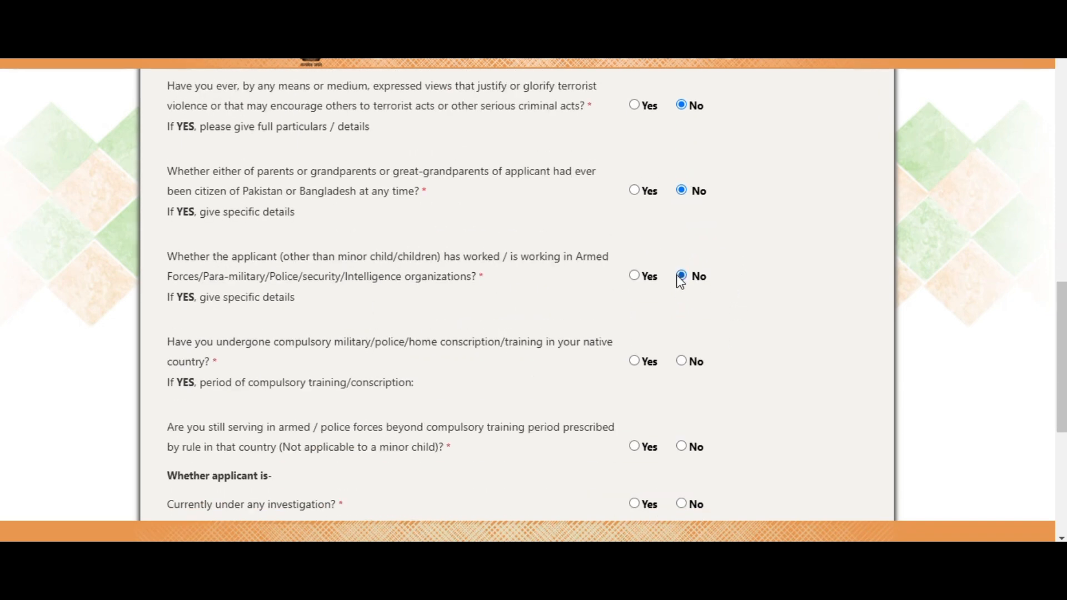
left_click(682, 361)
scroll(336, 336, "down", 1)
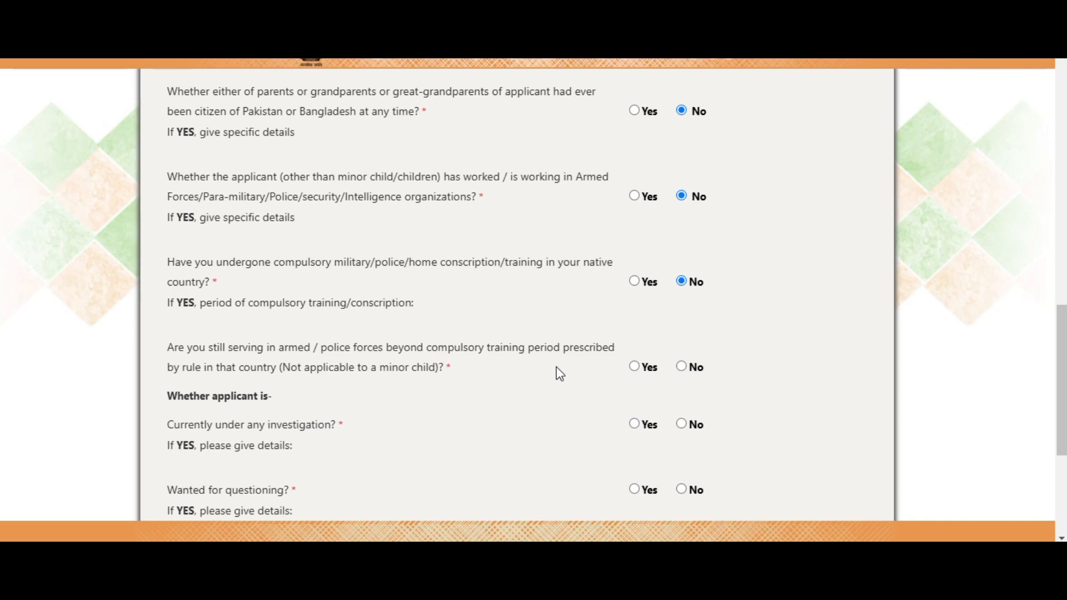
Step: Answer No to still serving in armed forces, under investigation, wanted for questioning and facing charges
left_click(685, 368)
scroll(345, 335, "down", 2)
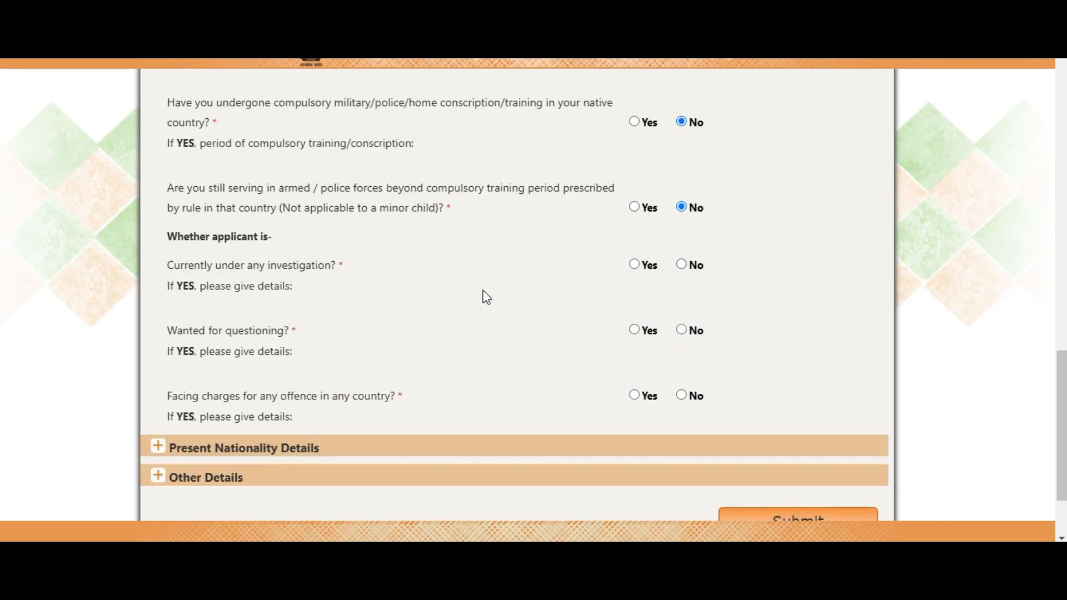
left_click(682, 266)
left_click(683, 331)
left_click(682, 397)
scroll(762, 324, "down", 1)
Step: Expand Present Nationality Details and set the acquisition method to NATURALIZATION
left_click(177, 370)
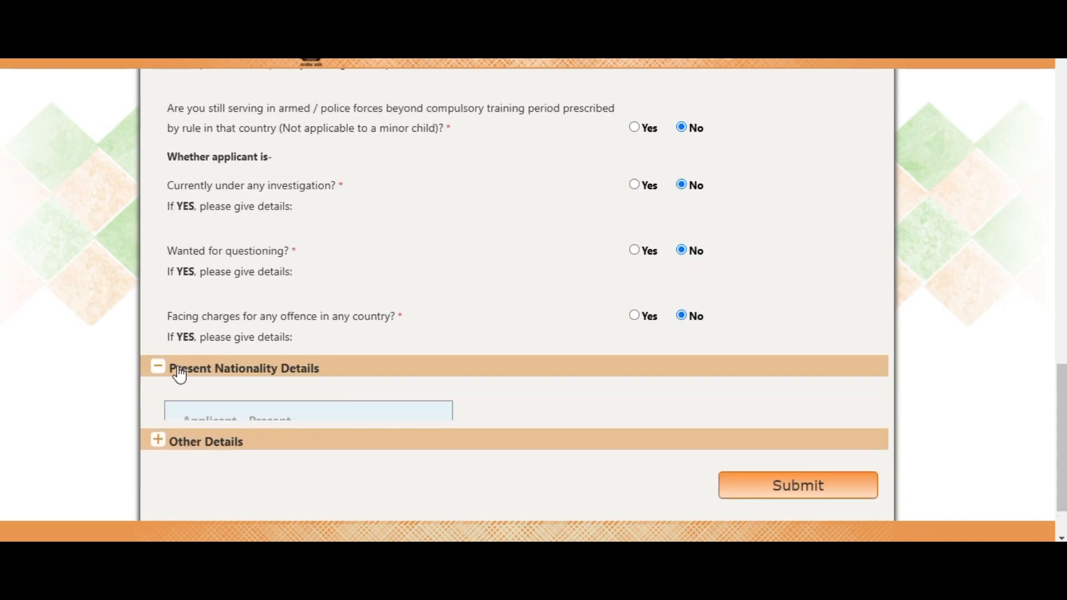
scroll(423, 315, "down", 1)
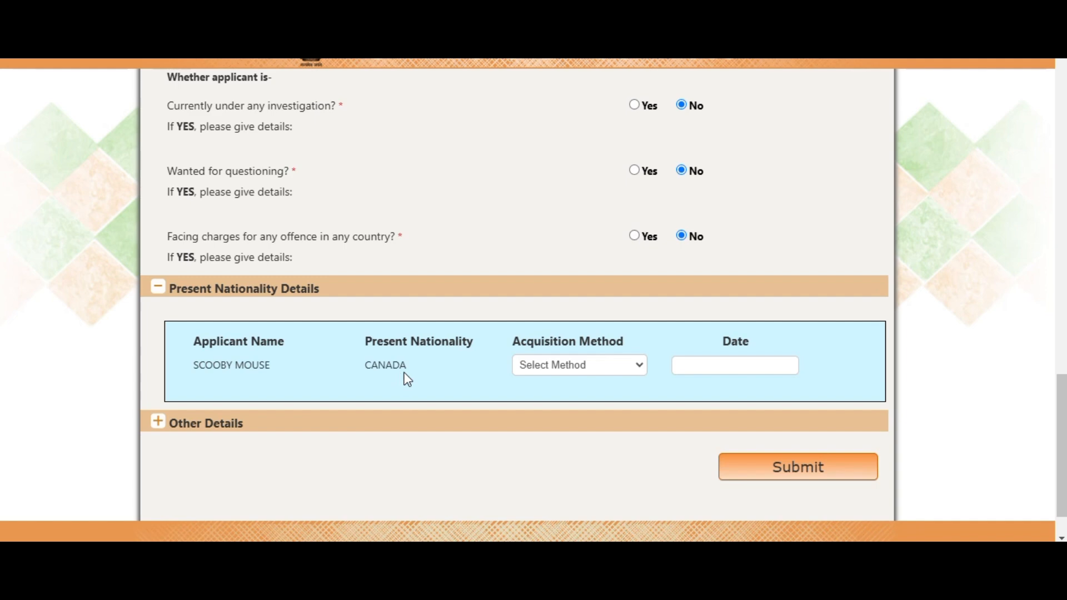
left_click(591, 369)
left_click(544, 480)
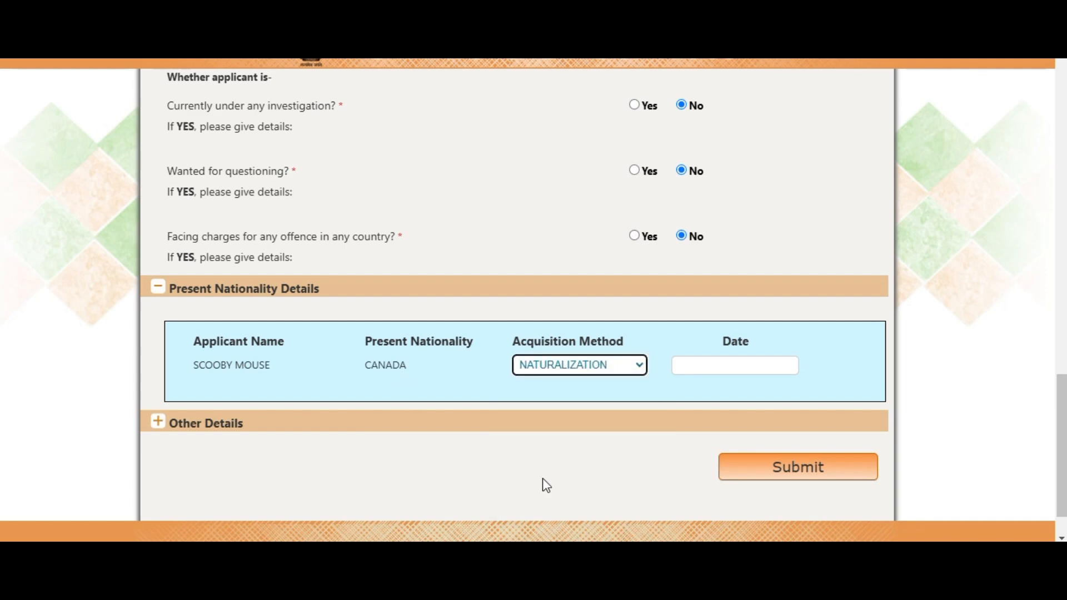
Step: Set the nationality acquisition date to 01/OCT/2024 and expand Other Details
left_click(707, 367)
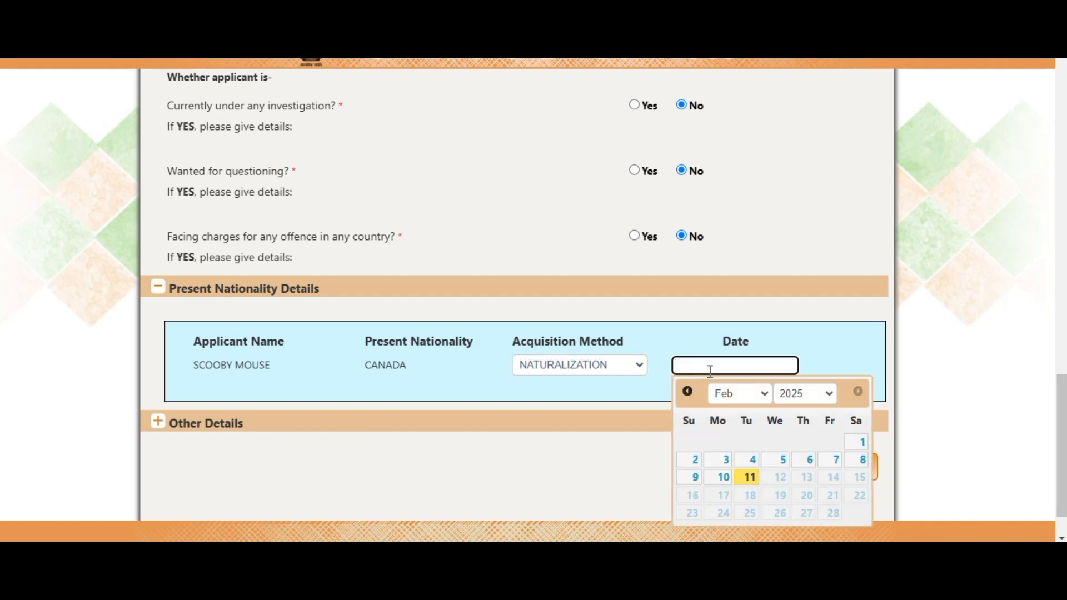
left_click(688, 392)
left_click(688, 391)
left_click(688, 392)
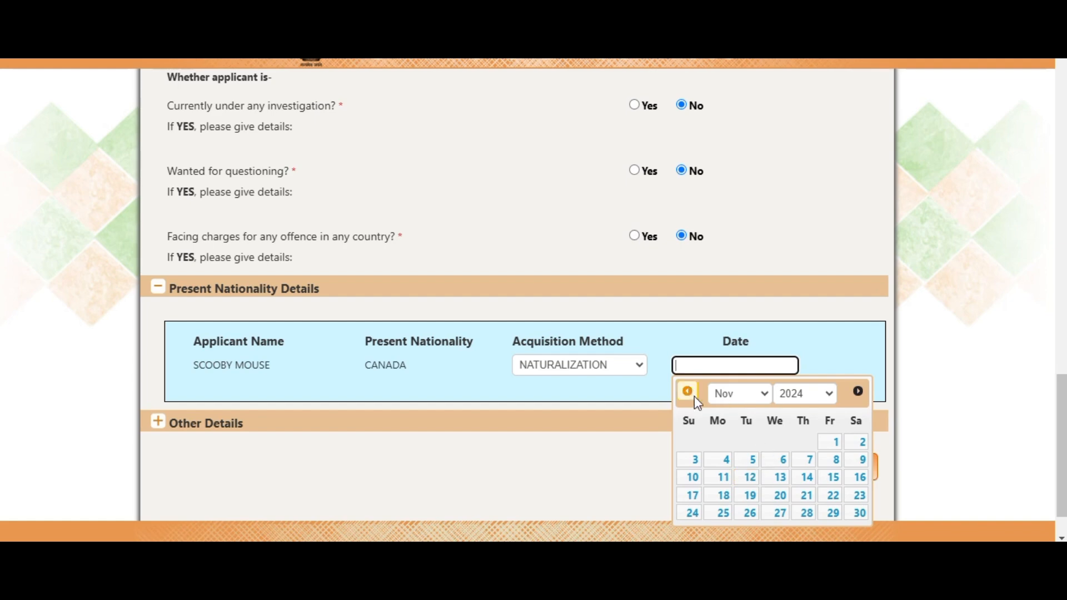
left_click(689, 392)
left_click(749, 442)
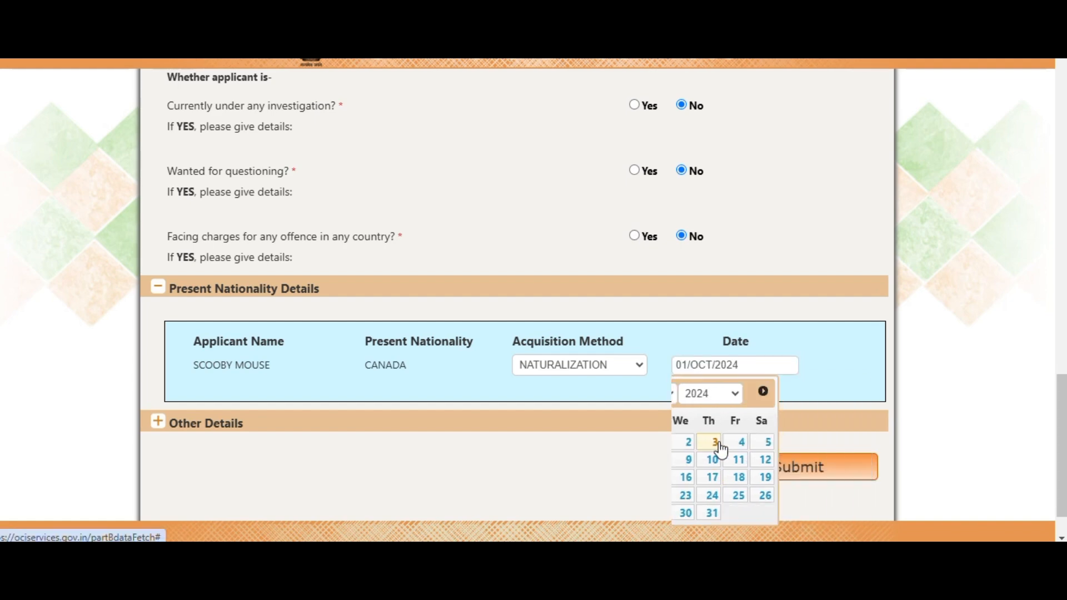
left_click(157, 425)
Step: Set the previous nationality to INDIA
scroll(406, 307, "down", 3)
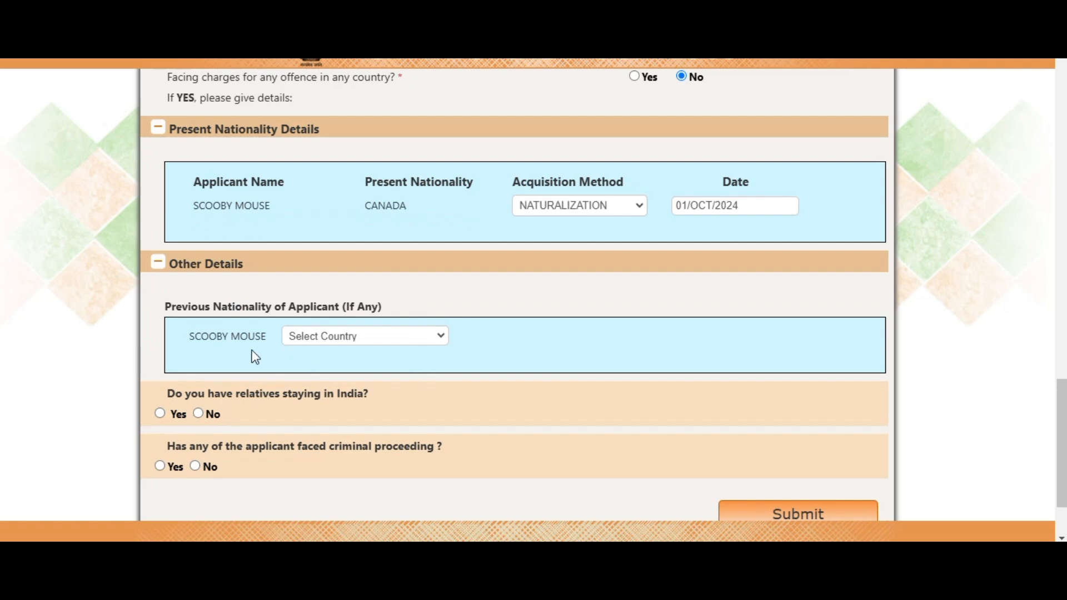
left_click(350, 349)
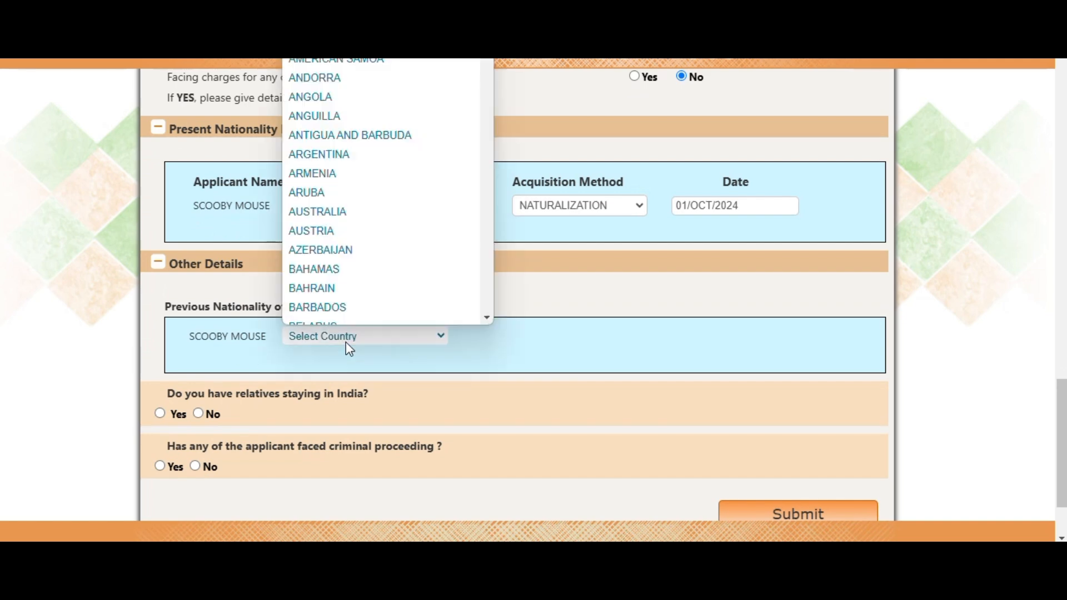
type("india")
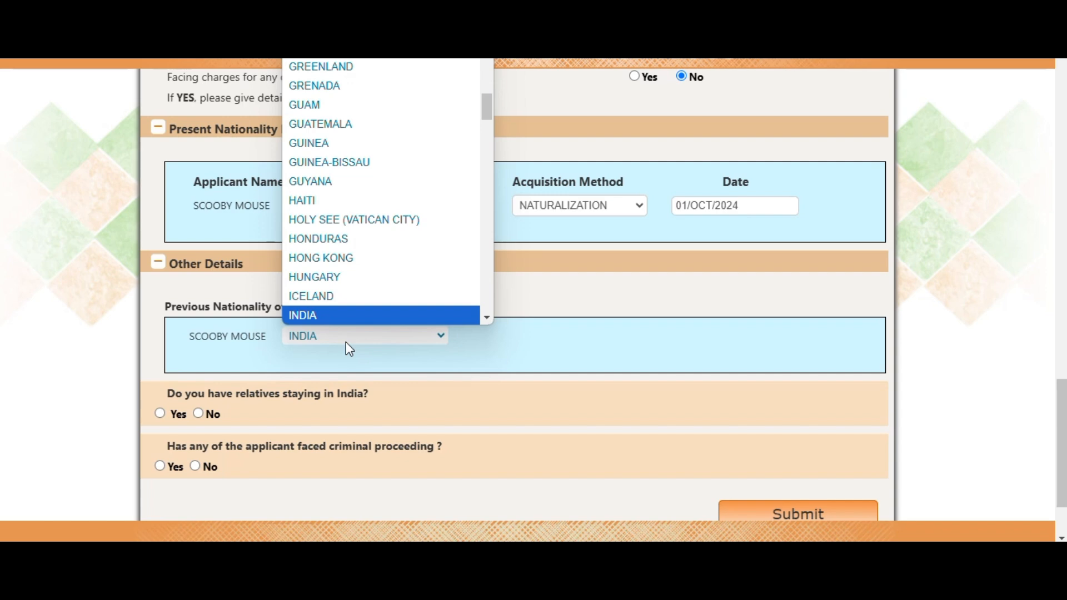
left_click(402, 316)
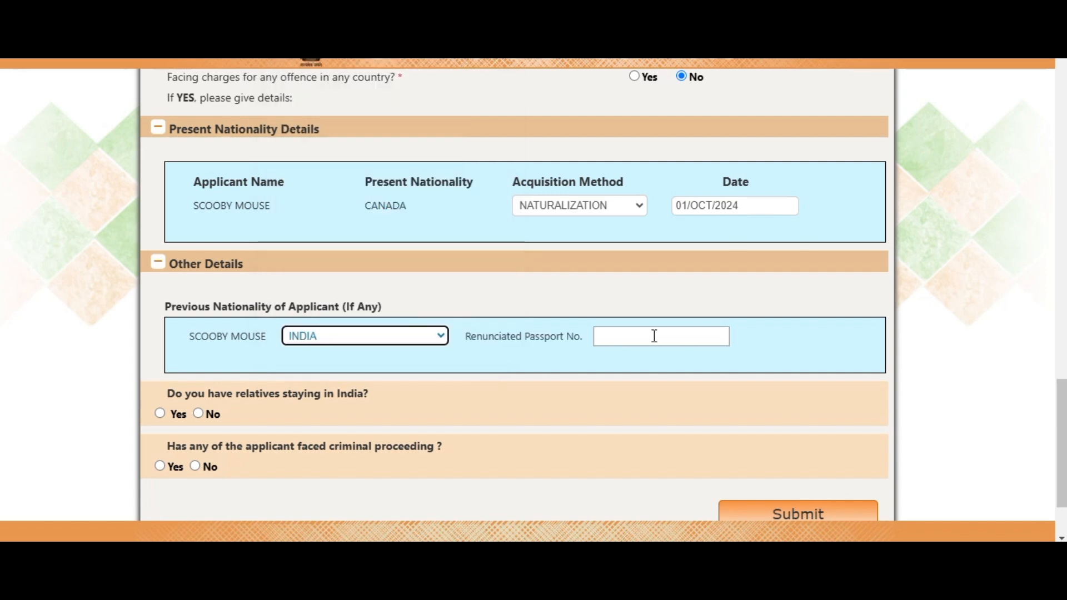
Step: Enter the renounced passport number and answer Yes to having relatives in India
left_click(654, 336)
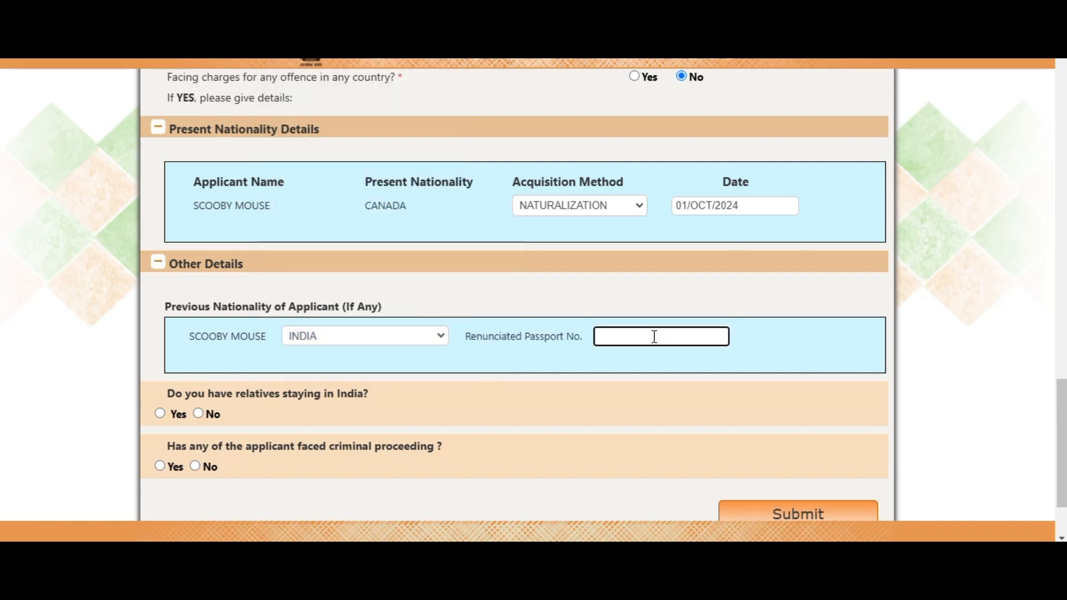
type("M")
type("1234567")
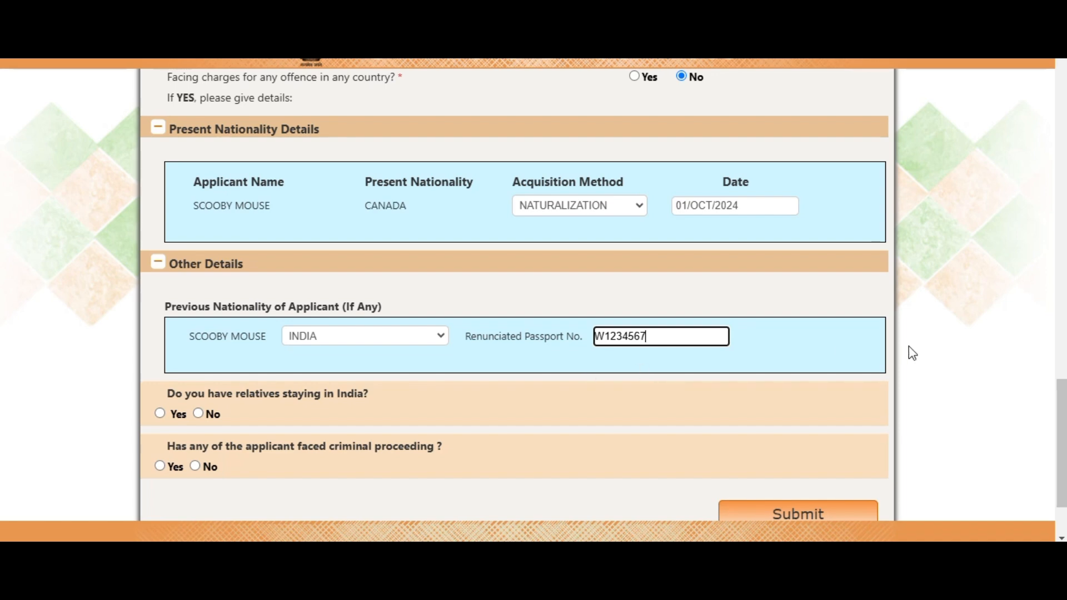
scroll(596, 336, "down", 2)
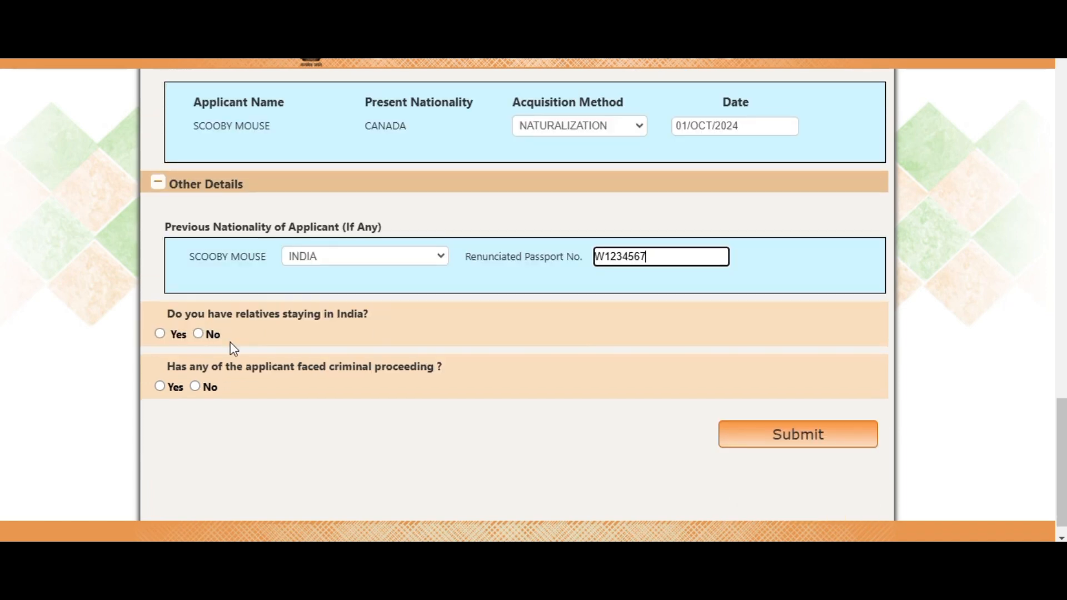
left_click(160, 333)
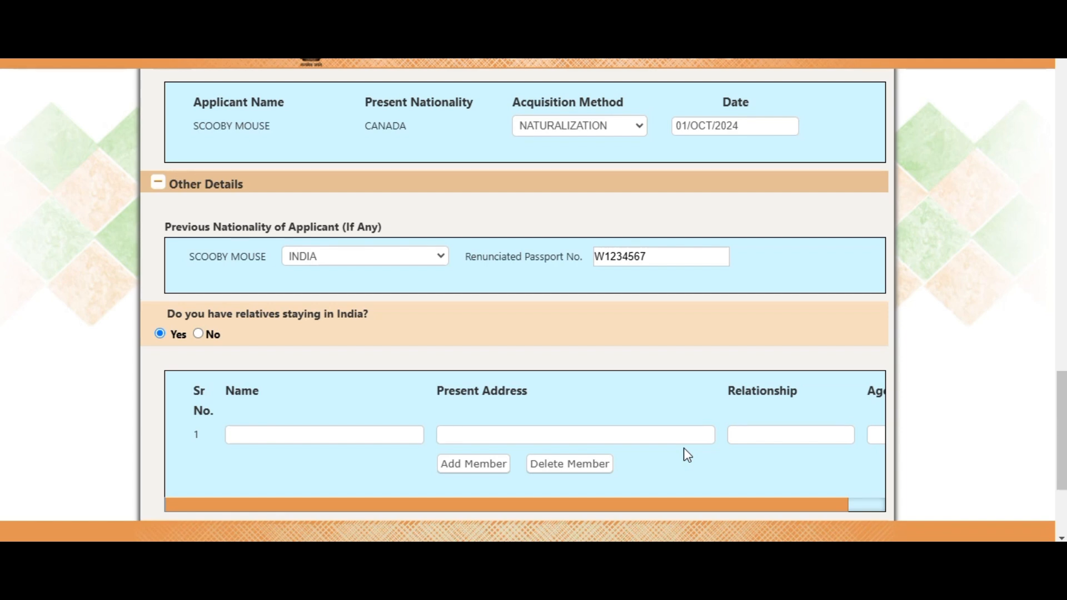
Step: Confirm Yes for relatives in India and enter the relative's full name in row 1
left_click(199, 332)
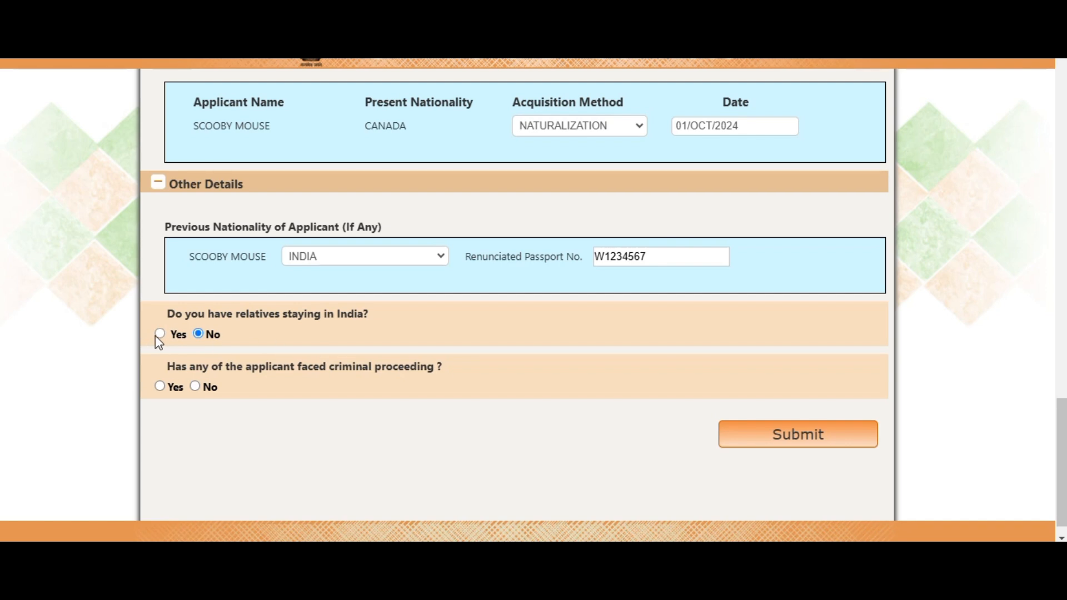
left_click(160, 333)
left_click(306, 436)
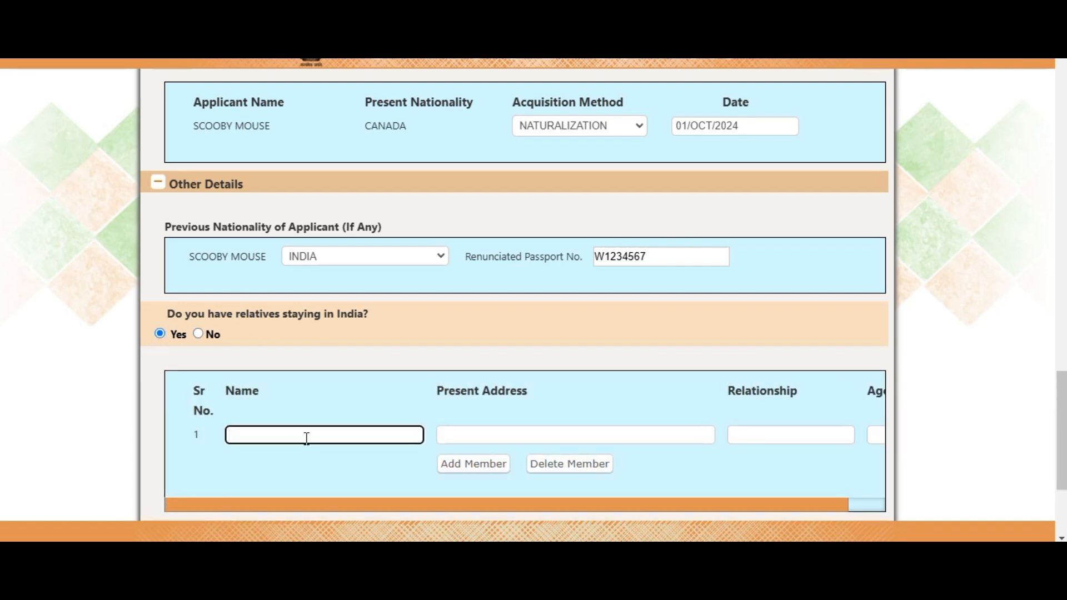
type("Donal Duck")
key("Tab")
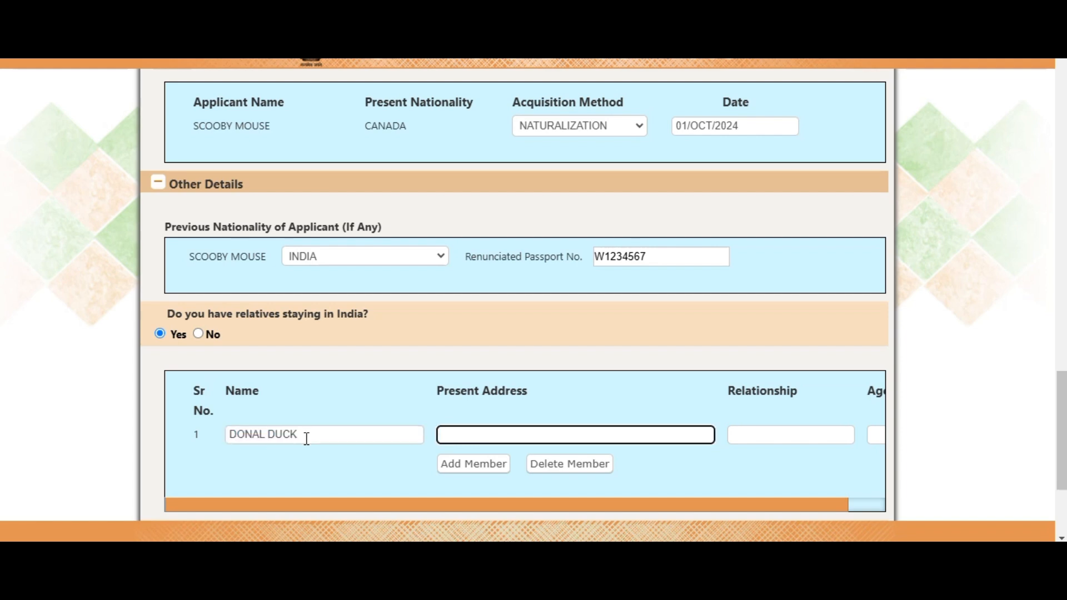
left_click(266, 435)
type("D")
left_click(465, 433)
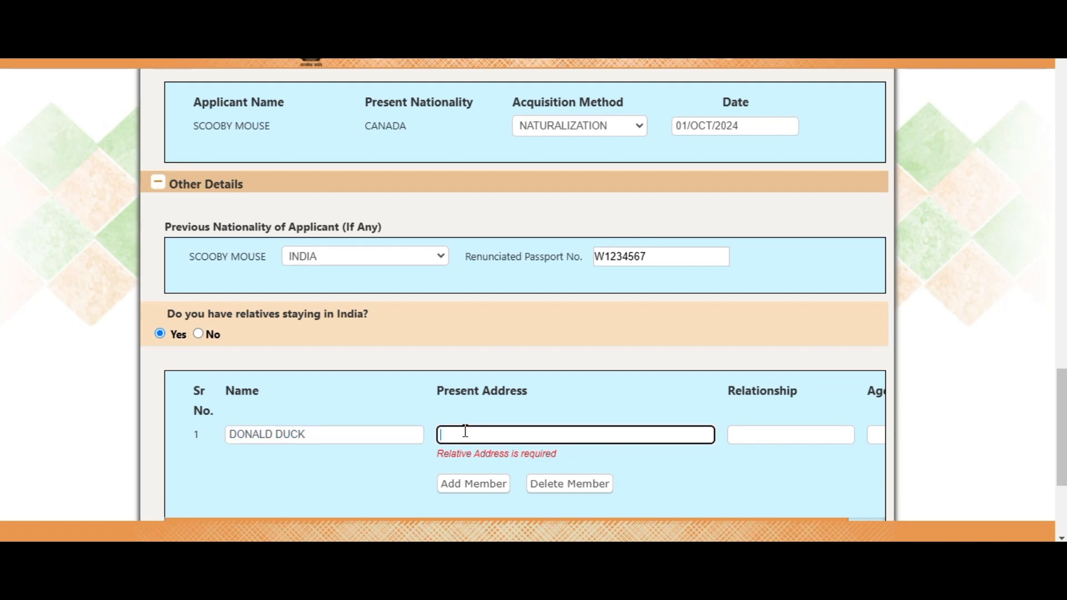
Step: Fill in the relative's Delhi address, relationship GRANDFATHER and age 65
type("xyz strret")
triple_click(449, 429)
type("XYZ STRR")
key("ctrl+p")
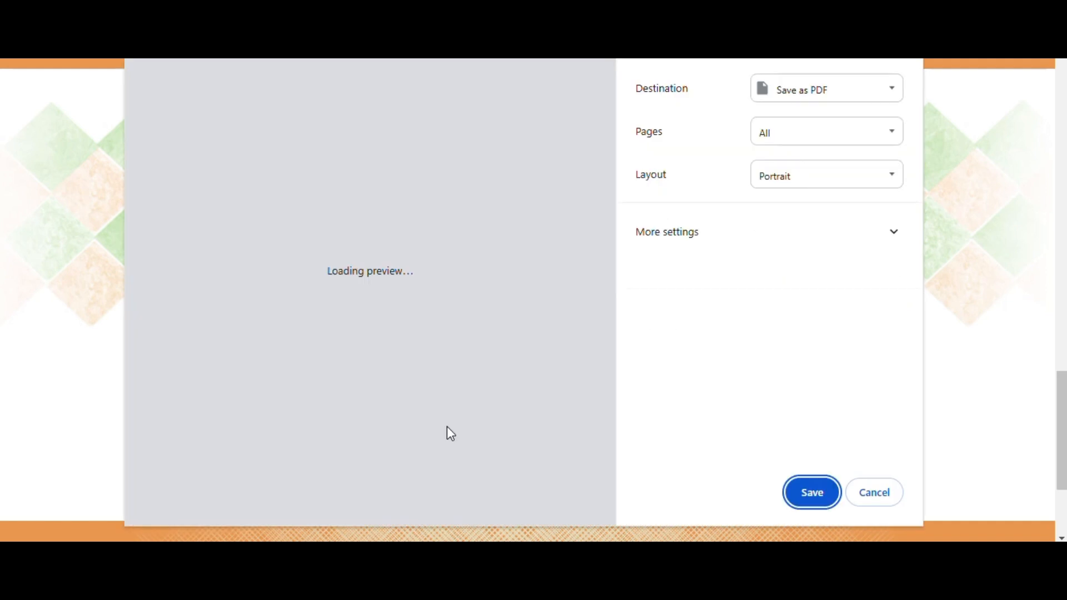
left_click(874, 493)
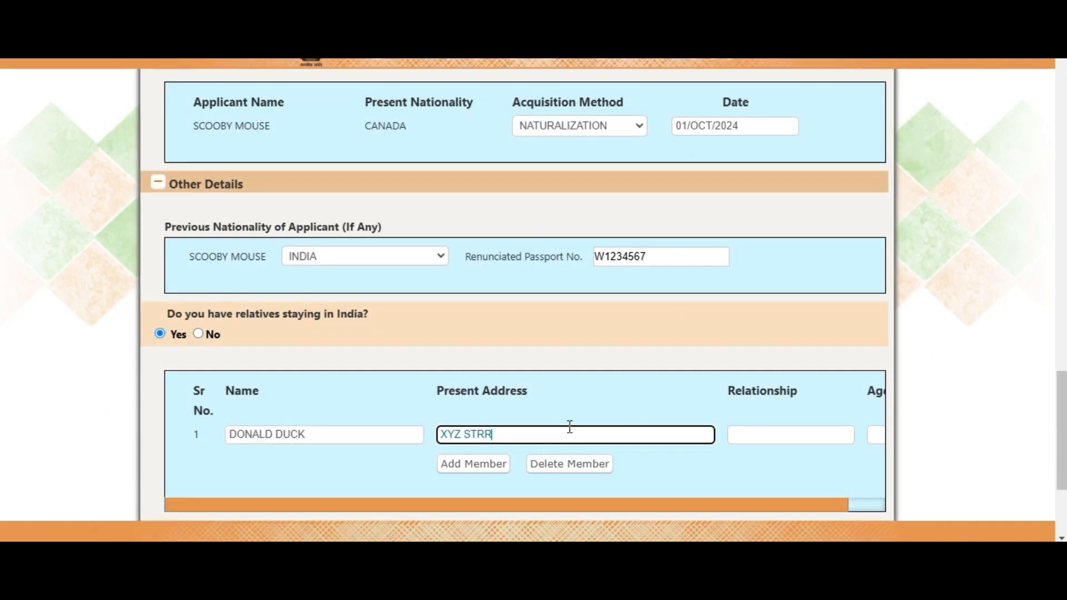
type("ET, DELHI- 110056, INDIA")
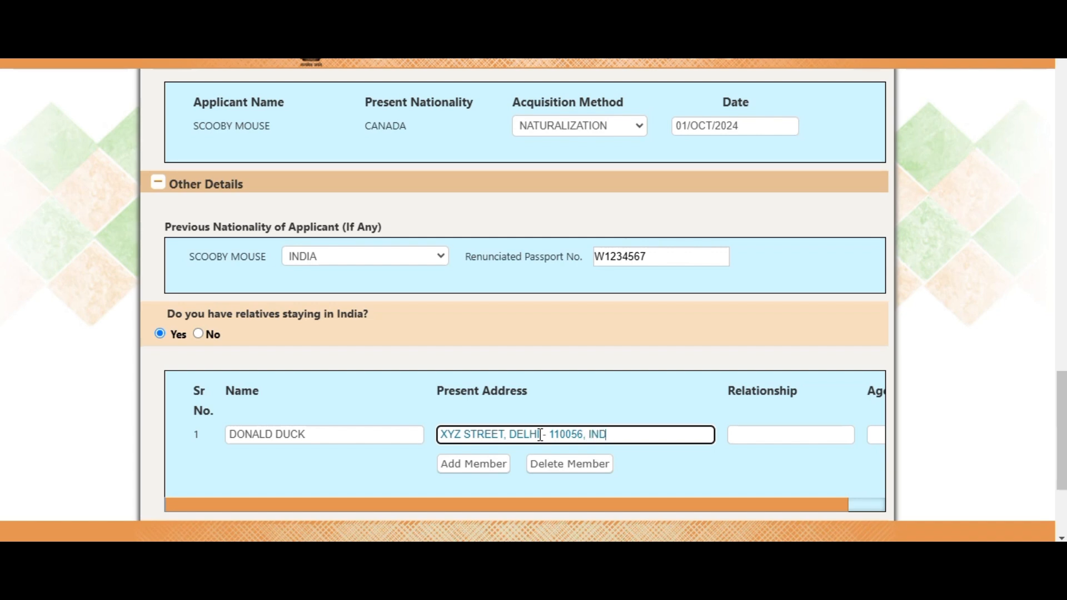
key("Tab")
type("G")
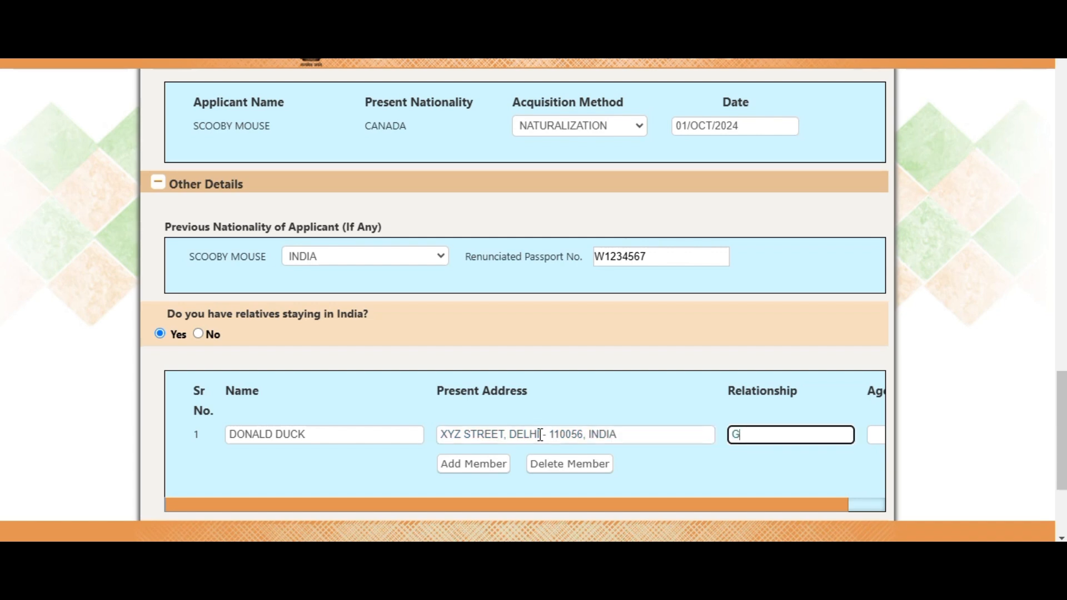
type("RANDFATHER")
key("Tab")
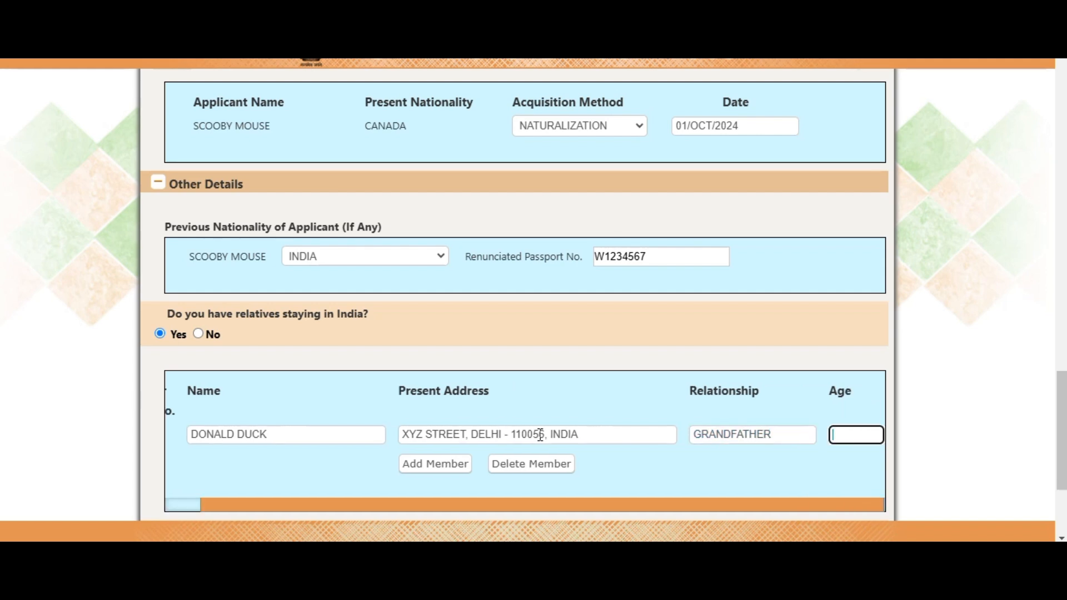
type("65")
scroll(763, 355, "down", 1)
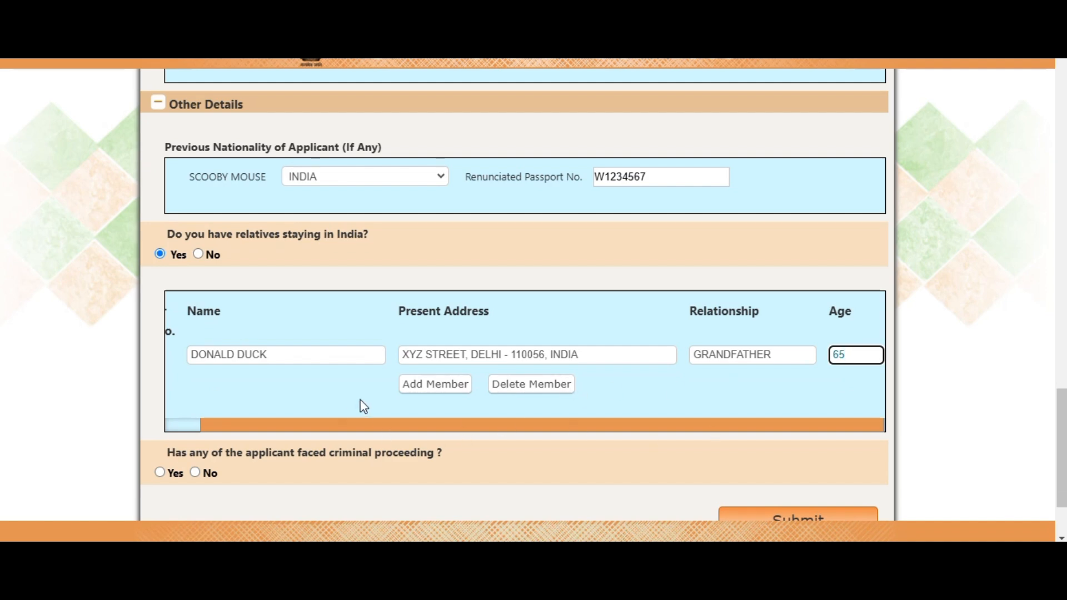
scroll(482, 408, "down", 1)
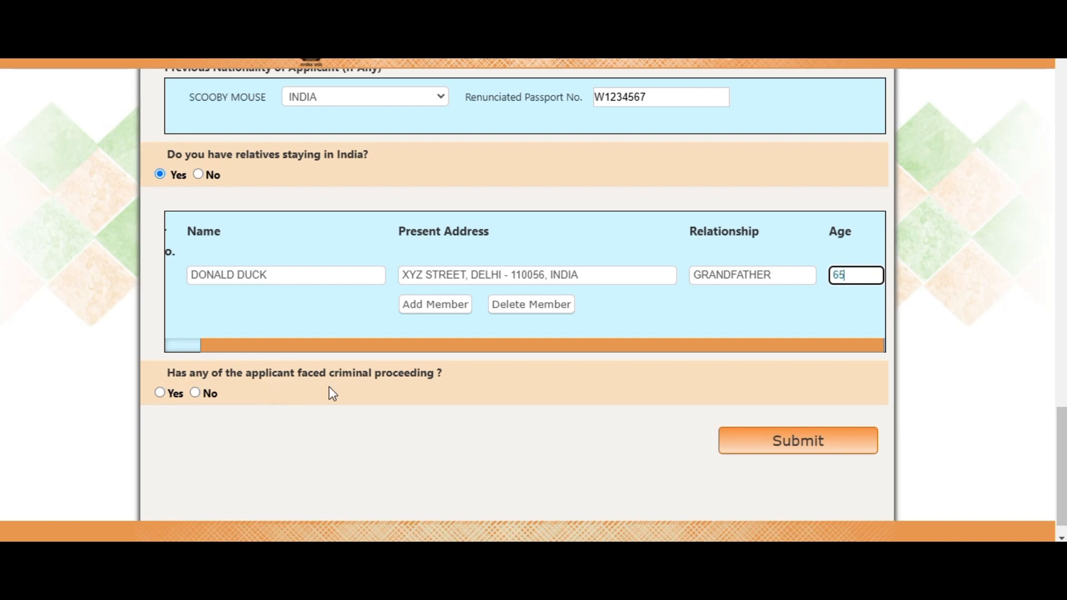
Step: Answer No to criminal proceedings and submit the Part-B form
left_click(195, 394)
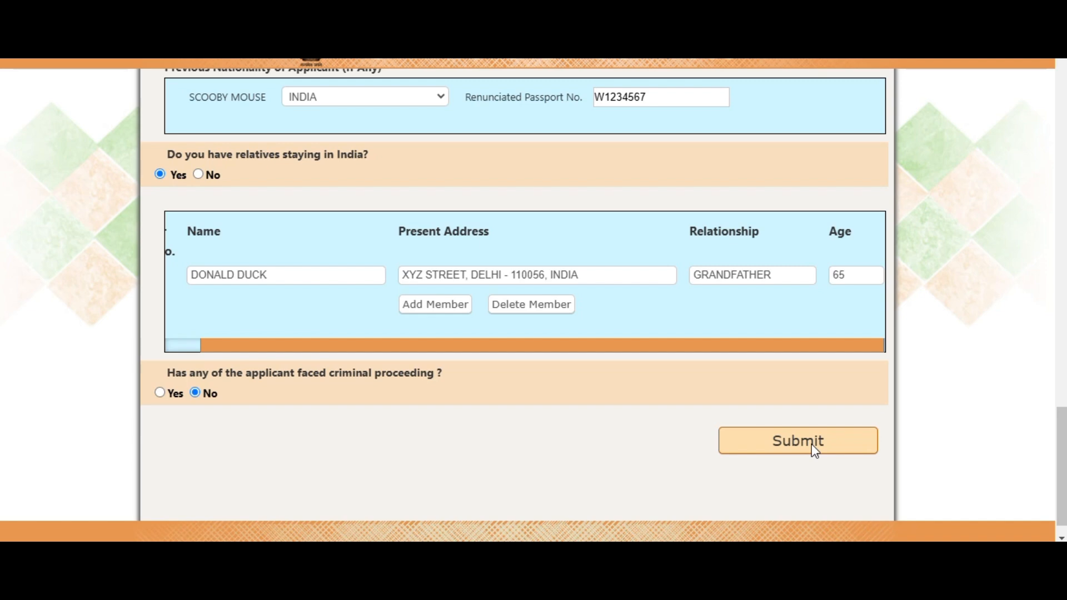
left_click(798, 454)
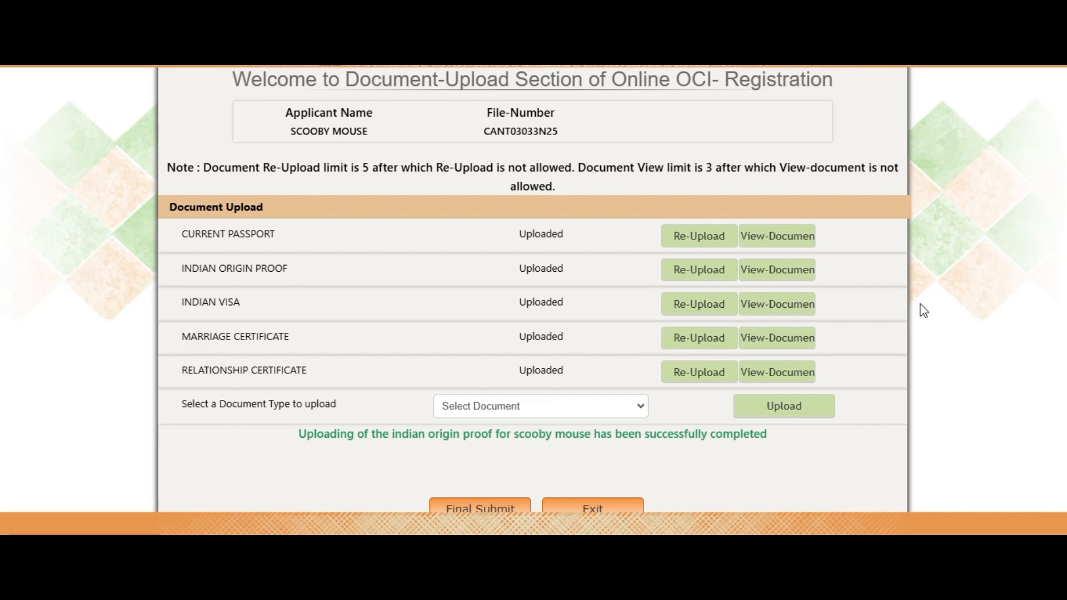
Step: Final-submit the five uploaded documents to unlock registration form generation
left_click(509, 509)
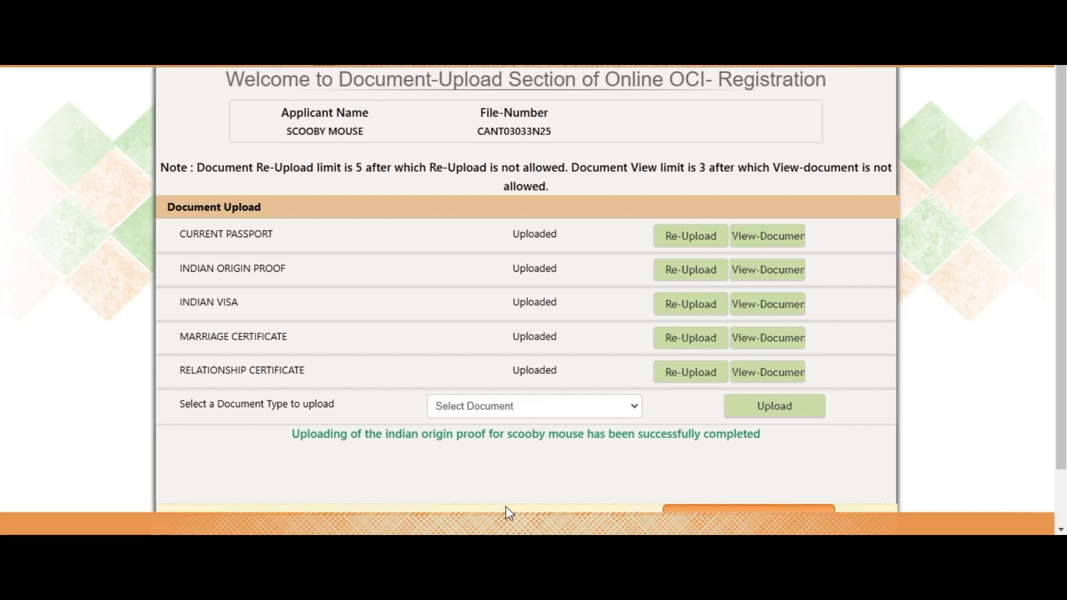
scroll(806, 370, "down", 1)
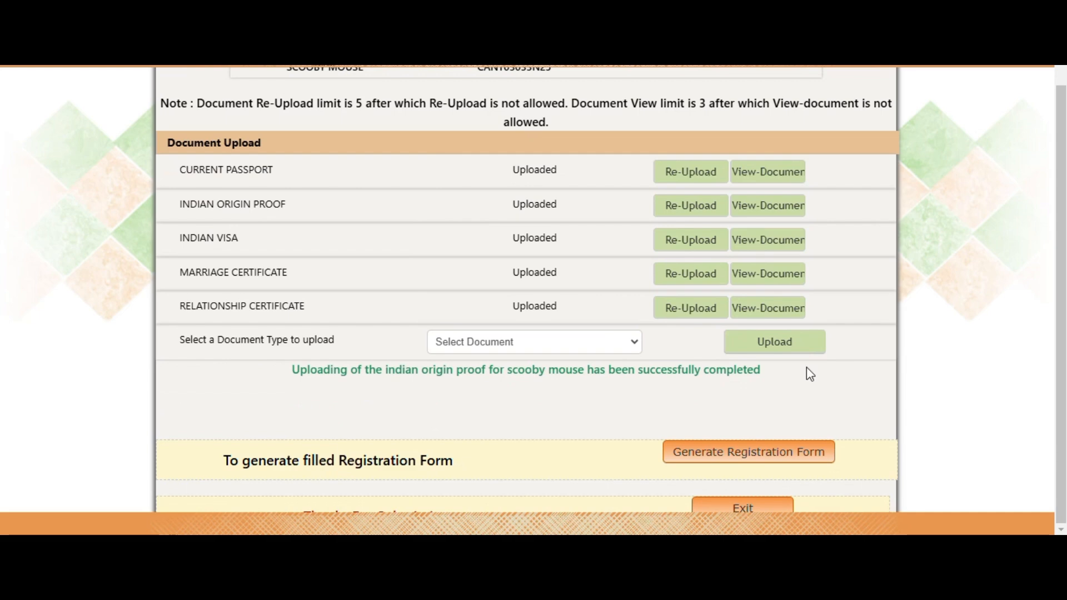
Step: Generate the filled registration form PDF and review page 3's declaration and minor-child section
left_click(747, 452)
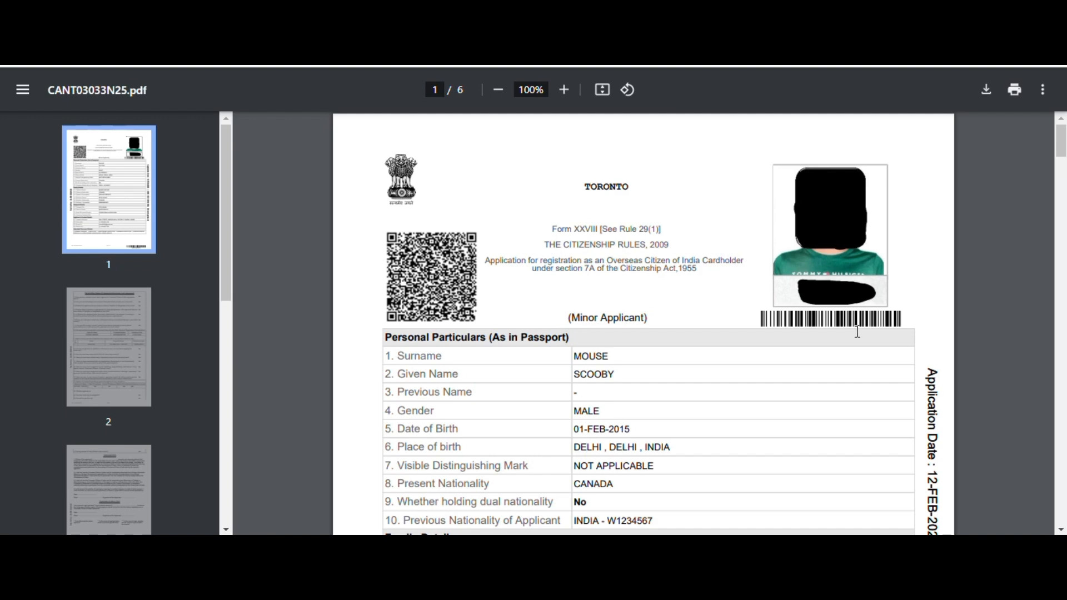
scroll(124, 434, "down", 1)
left_click(136, 452)
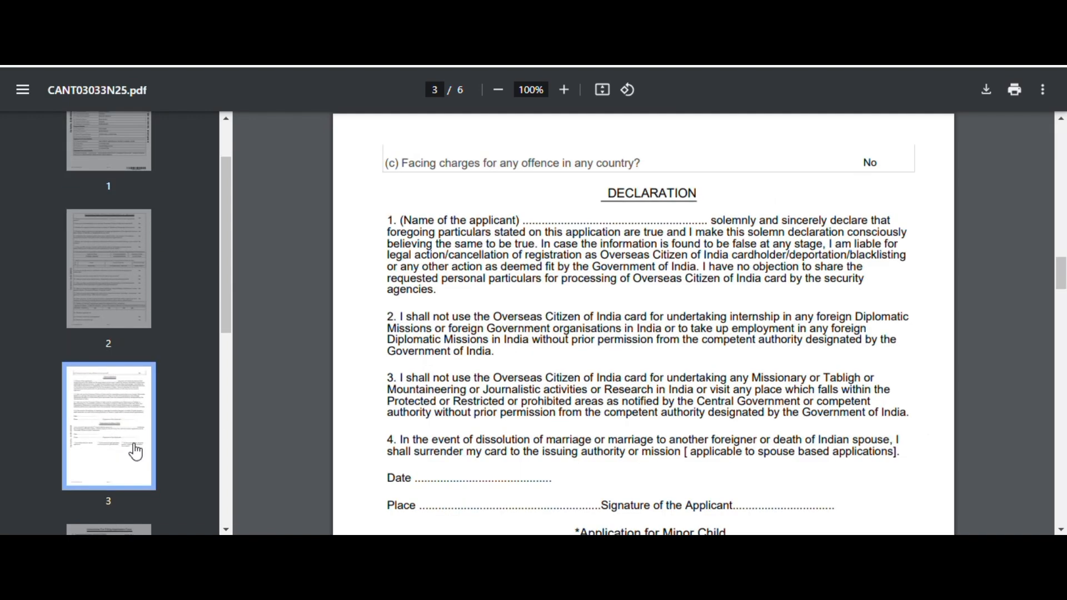
scroll(452, 228, "down", 4)
scroll(812, 262, "up", 3)
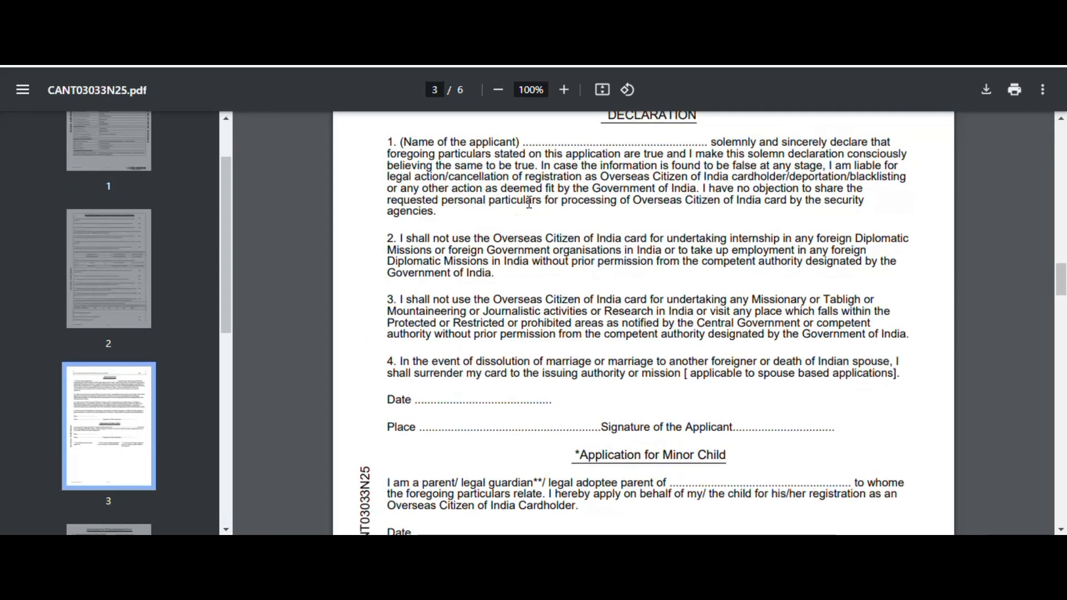
scroll(579, 217, "up", 1)
scroll(746, 300, "down", 7)
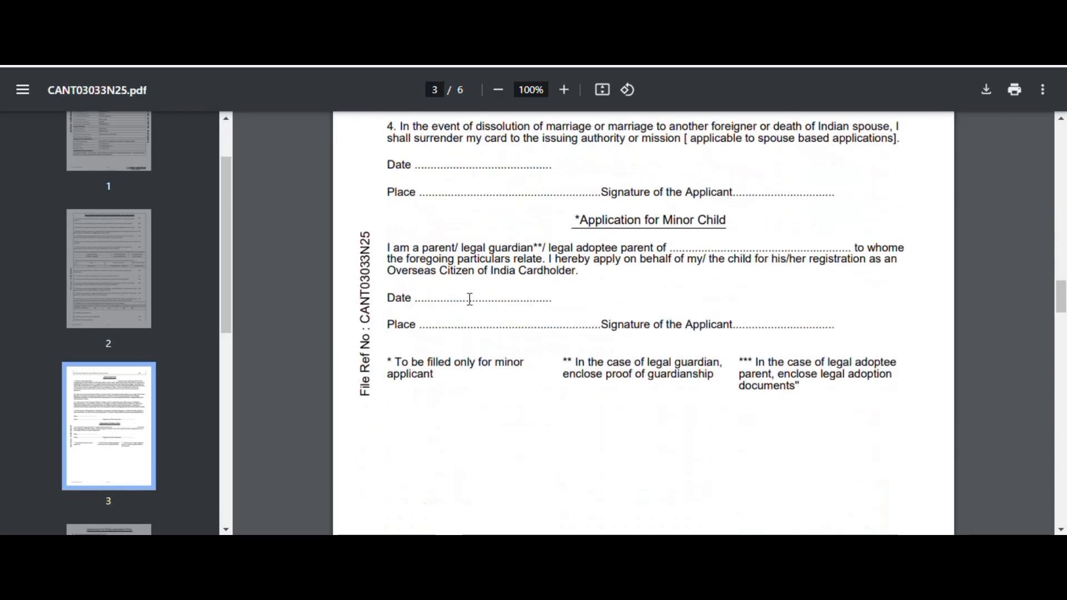